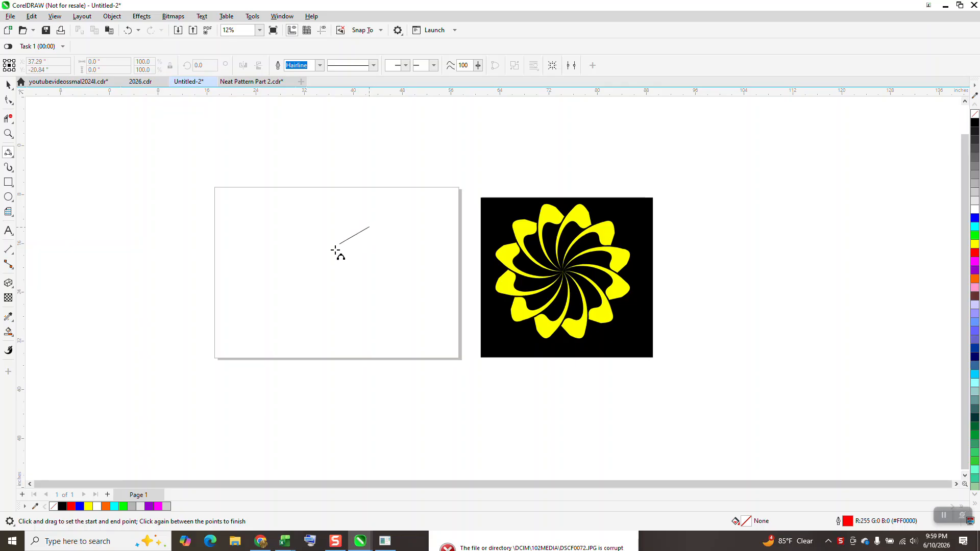
Step: Finish a three-point arc about 6.96 by 6.96 inches and place a clone of it to its left
{"action": "left_click", "coordinate": [337, 236]}
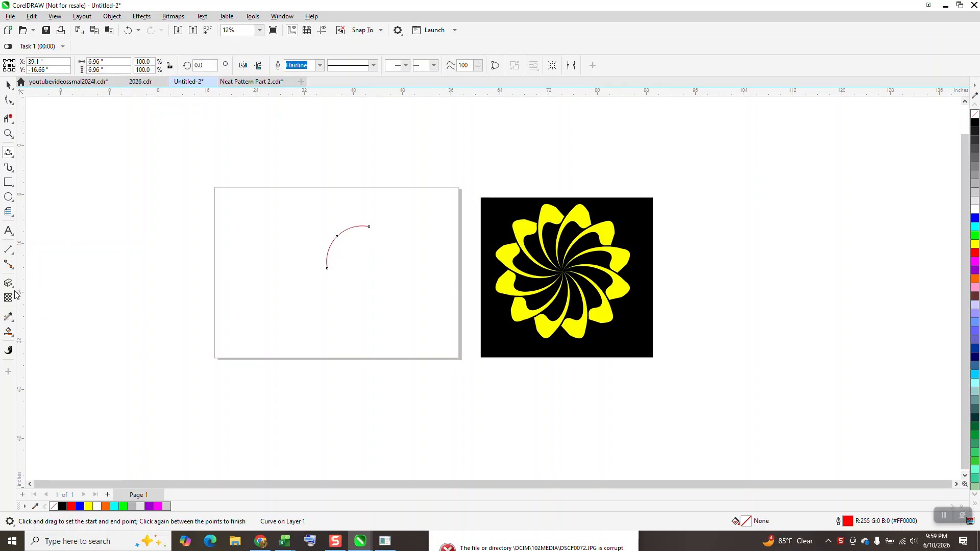
{"action": "left_click", "coordinate": [8, 85]}
{"action": "key", "text": "space"}
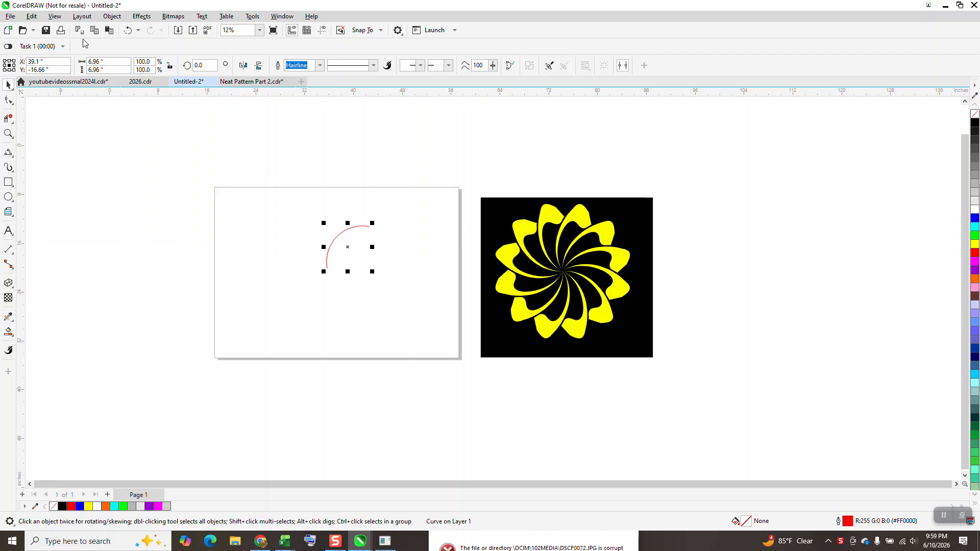
{"action": "left_click", "coordinate": [31, 17]}
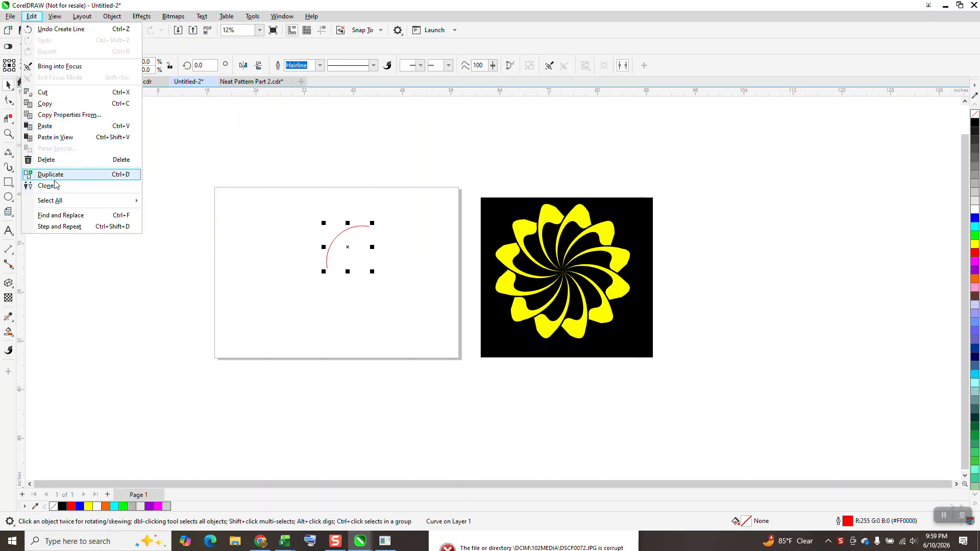
{"action": "left_click", "coordinate": [180, 197]}
{"action": "left_click_drag", "start_coordinate": [341, 236], "coordinate": [258, 230]}
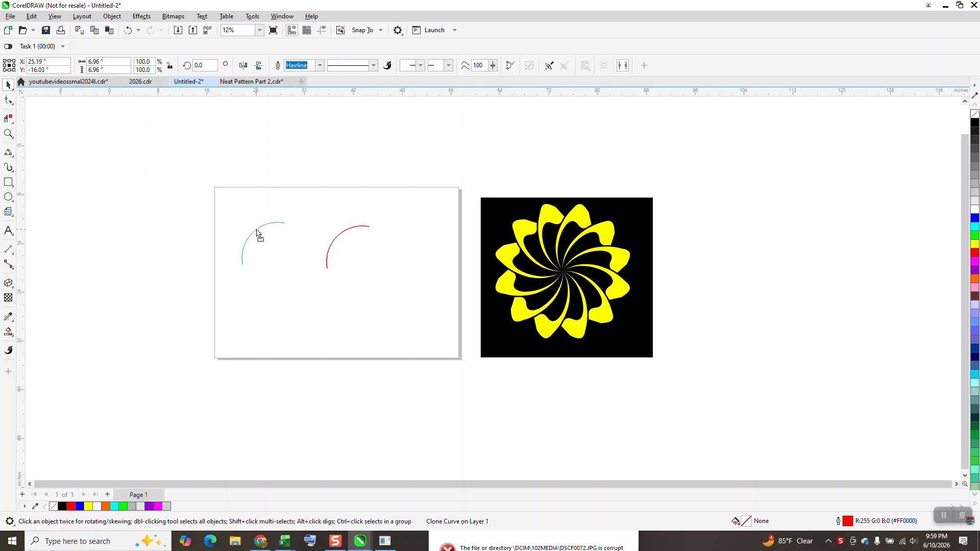
Step: Try the Variable Outline tool on the original arc's upper end, and widen the clone's upper end to about 465 pt total
{"action": "left_click", "coordinate": [337, 238]}
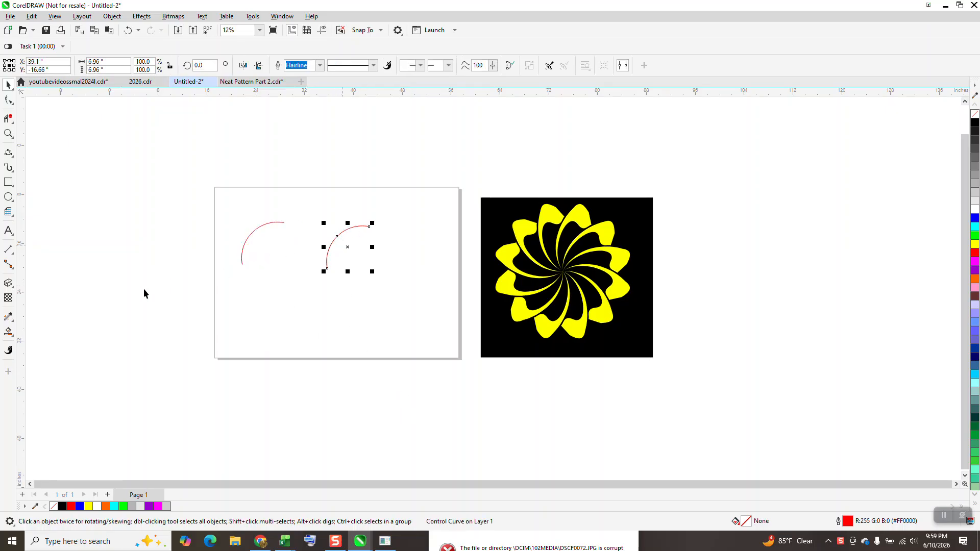
{"action": "left_click", "coordinate": [9, 351]}
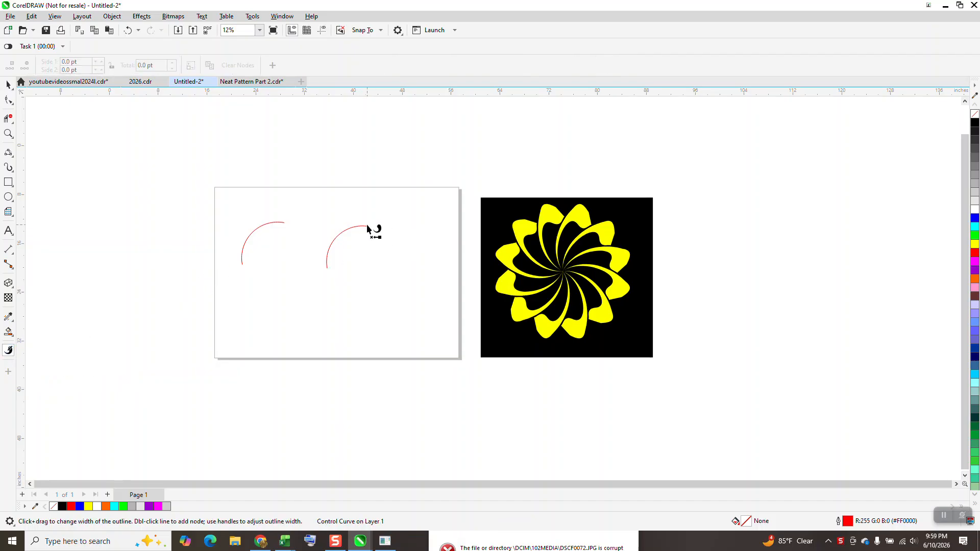
{"action": "left_click_drag", "start_coordinate": [366, 231], "coordinate": [366, 259]}
{"action": "left_click", "coordinate": [284, 225]}
{"action": "left_click_drag", "start_coordinate": [284, 225], "coordinate": [297, 263]}
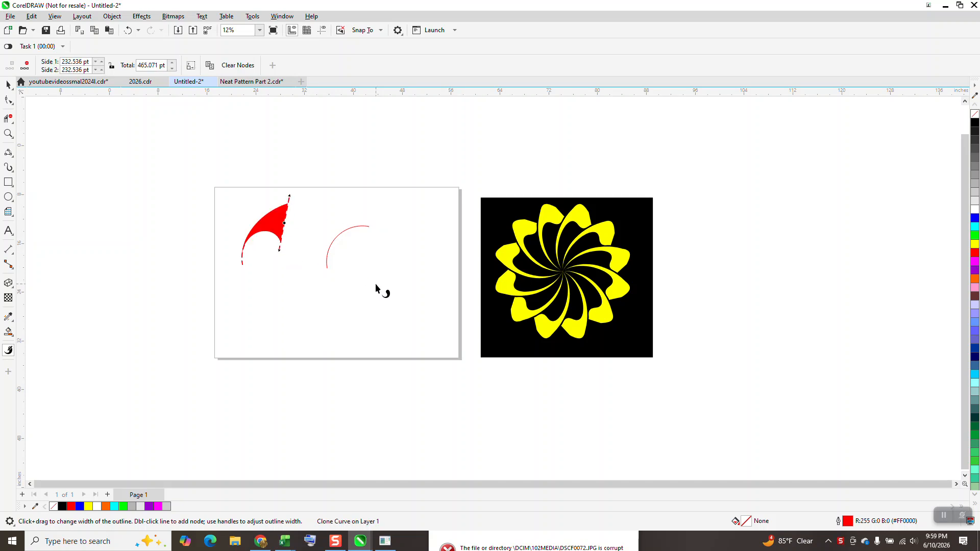
Step: Delete both the original arc and its widened clone from the page
{"action": "left_click", "coordinate": [362, 231]}
{"action": "left_click", "coordinate": [9, 84]}
{"action": "left_click_drag", "start_coordinate": [221, 177], "coordinate": [512, 345]}
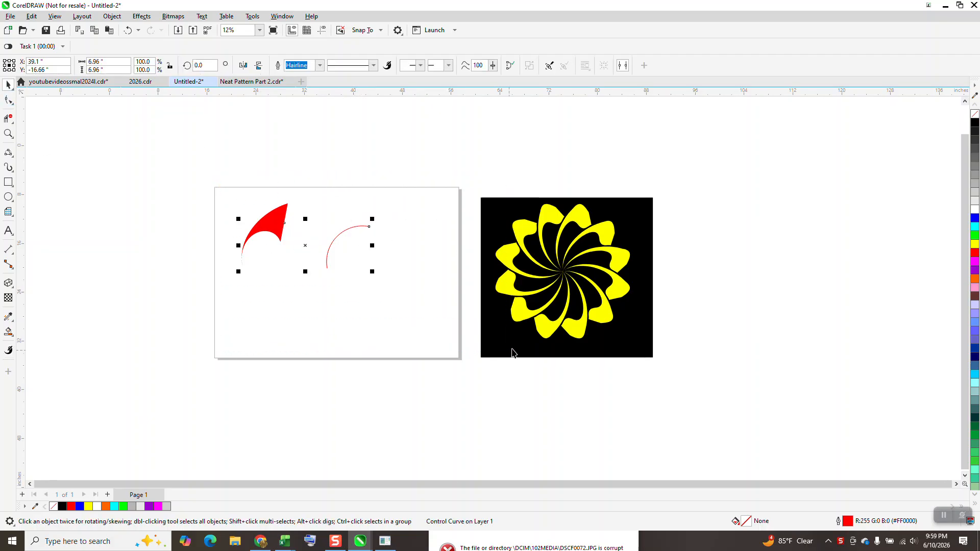
{"action": "key", "text": "Delete"}
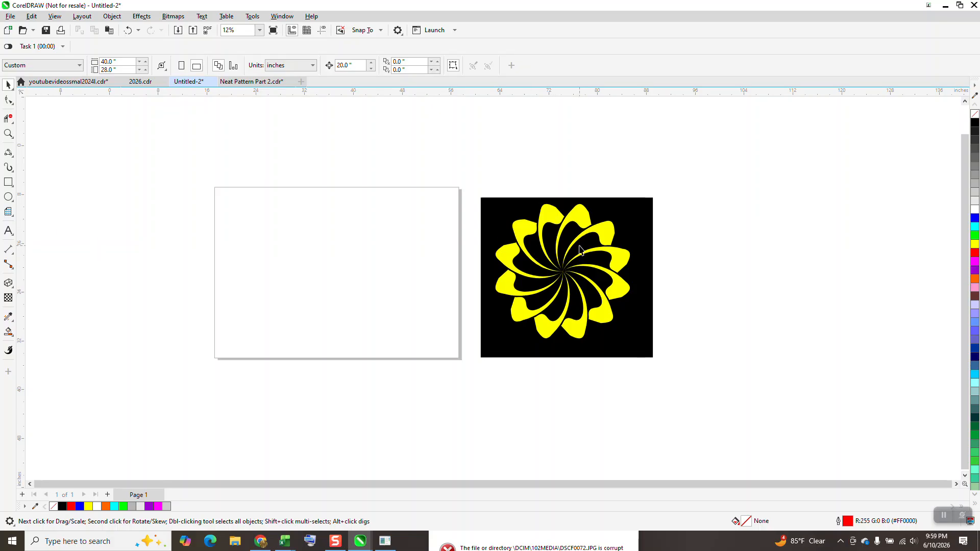
Step: Draw a three-point curve about 3.7 by 3.9 inches near the page's upper middle, bowing down and to the left
{"action": "left_click", "coordinate": [13, 160]}
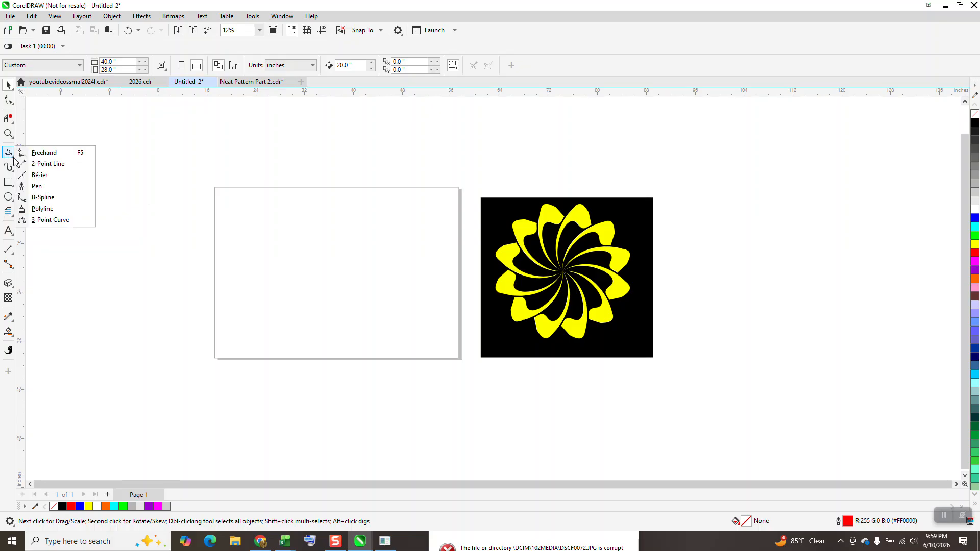
{"action": "left_click", "coordinate": [54, 221]}
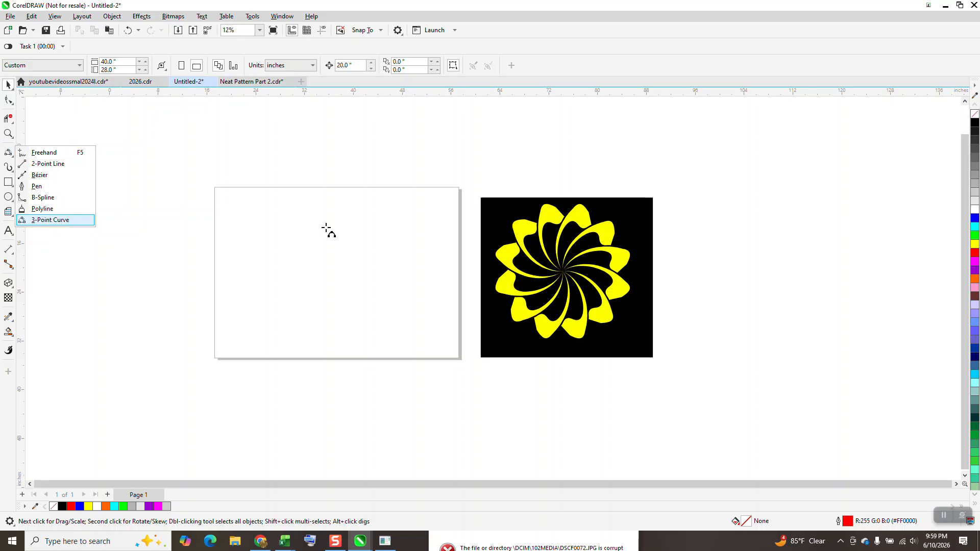
{"action": "left_click_drag", "start_coordinate": [305, 220], "coordinate": [328, 241]}
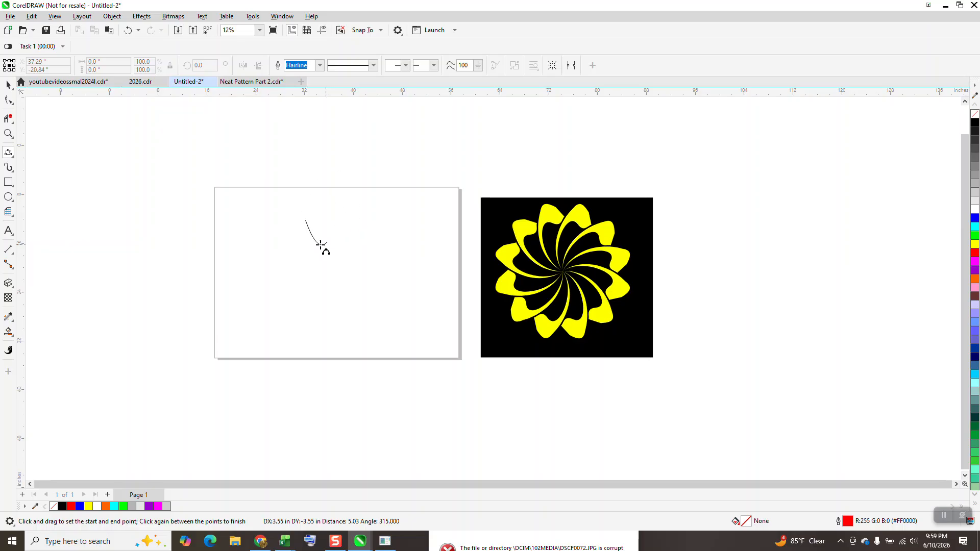
{"action": "left_click", "coordinate": [310, 243]}
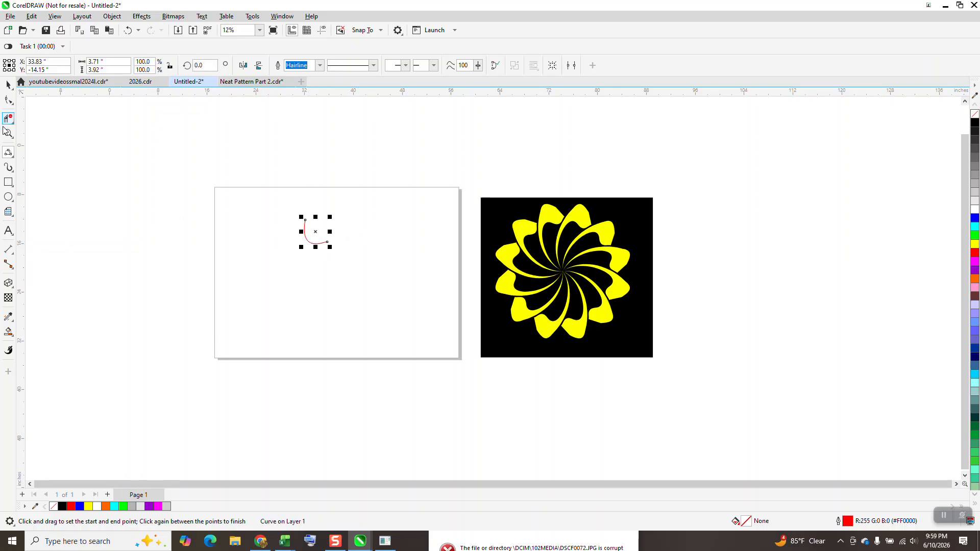
Step: Reshape the curve by pulling its lower control handle upward, so it runs more straight into its lower end
{"action": "key", "text": "z"}
{"action": "left_click_drag", "start_coordinate": [251, 185], "coordinate": [391, 338]}
{"action": "key", "text": "F10"}
{"action": "left_click_drag", "start_coordinate": [329, 357], "coordinate": [332, 301]}
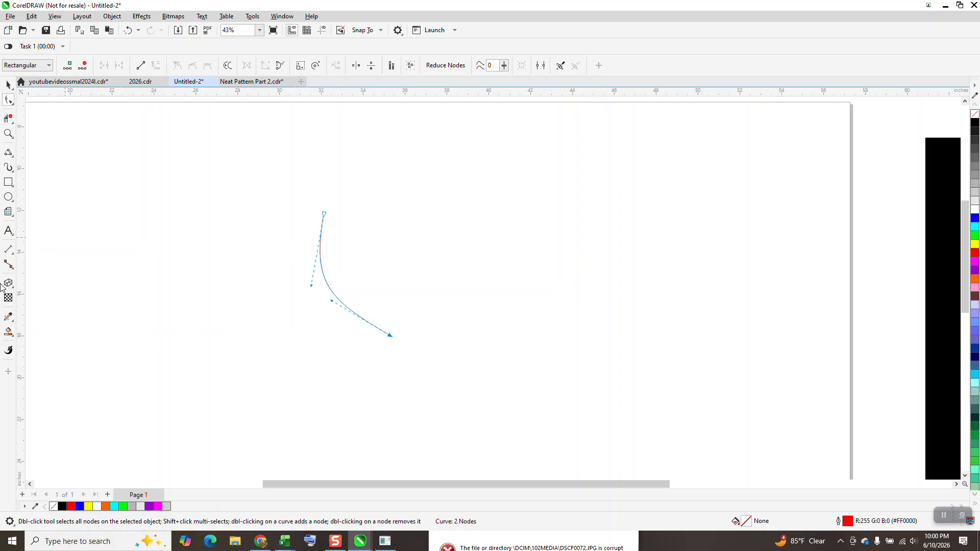
Step: Widen the curve's upper end with the Variable Outline tool to about 55.6 pt total, tapering to the lower end
{"action": "left_click", "coordinate": [11, 349]}
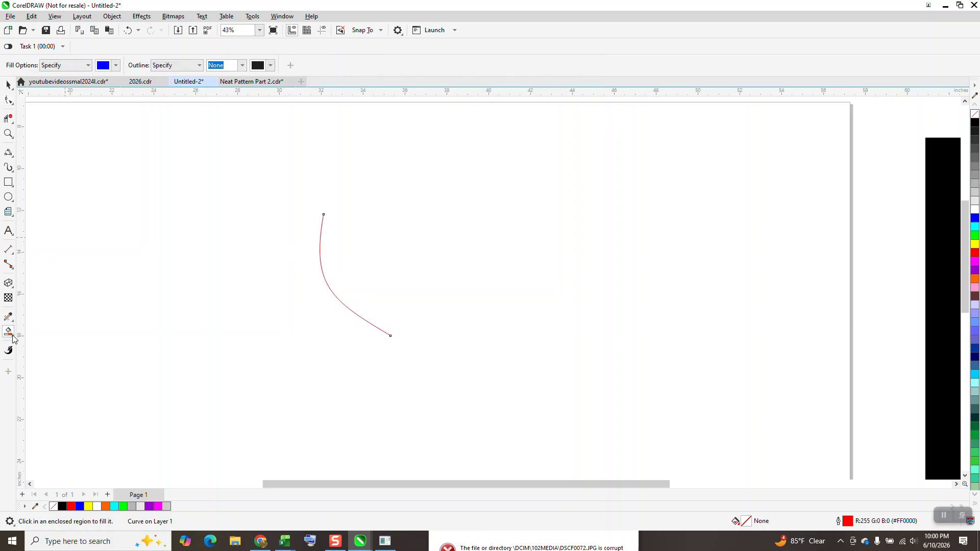
{"action": "left_click", "coordinate": [11, 353]}
{"action": "left_click_drag", "start_coordinate": [323, 215], "coordinate": [342, 219]}
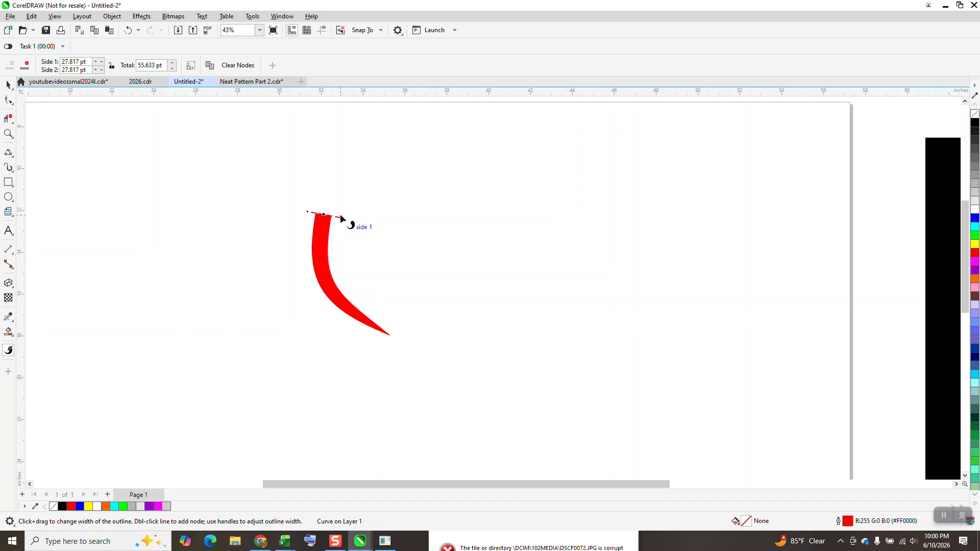
Step: Convert the tapered outline to an object, and give it no fill with a black hairline outline
{"action": "left_click", "coordinate": [9, 84]}
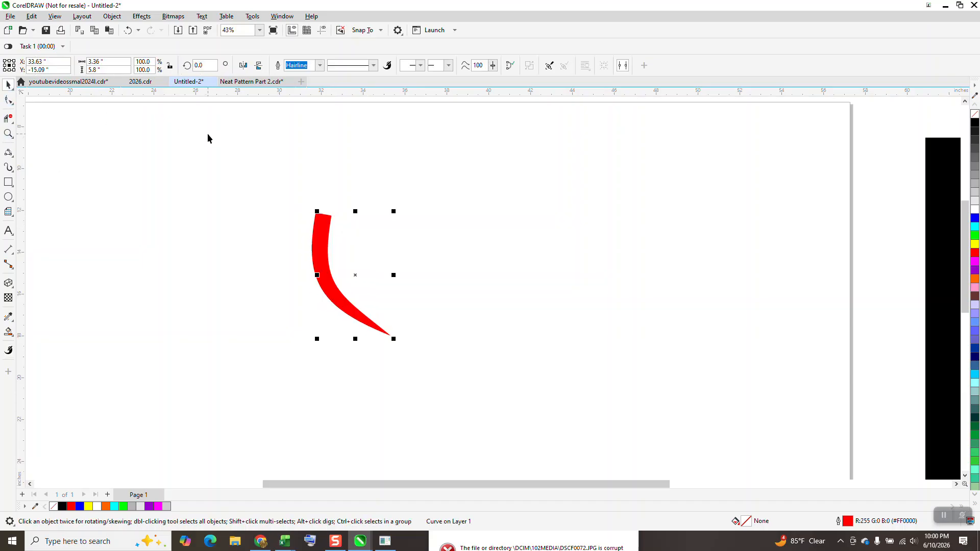
{"action": "left_click", "coordinate": [112, 16]}
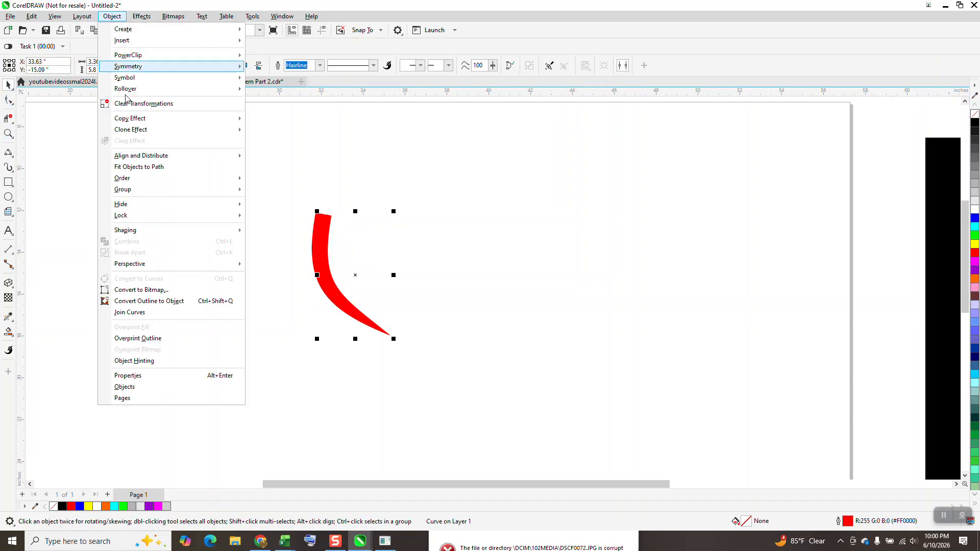
{"action": "left_click", "coordinate": [171, 306]}
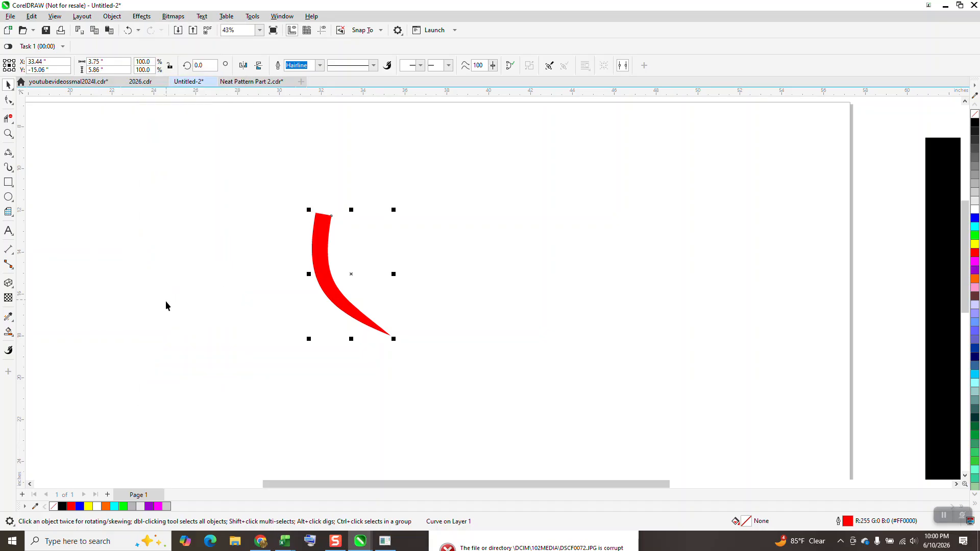
{"action": "left_click", "coordinate": [975, 115]}
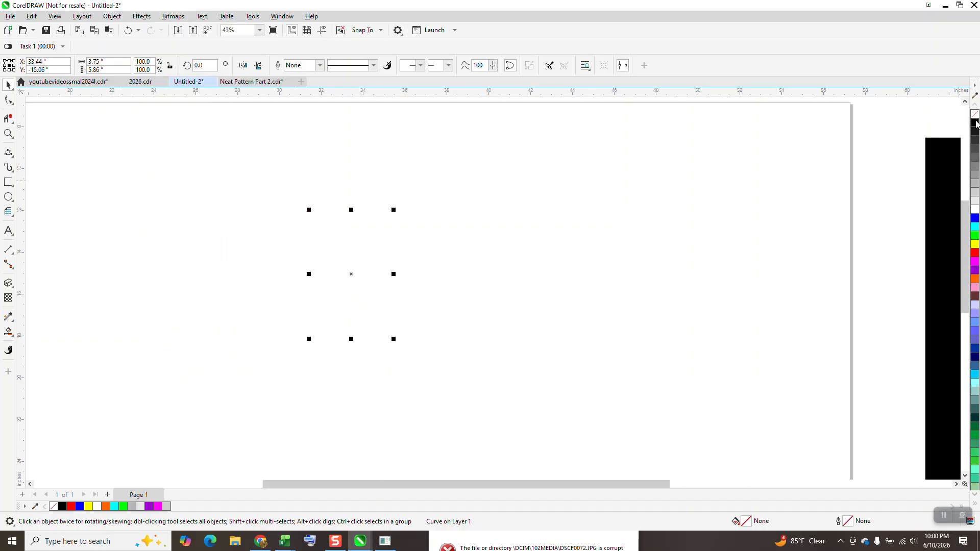
Step: Clone the blade shape, place the clone to the right of the original, and space the two shapes apart
{"action": "left_click", "coordinate": [31, 16]}
{"action": "left_click", "coordinate": [46, 186]}
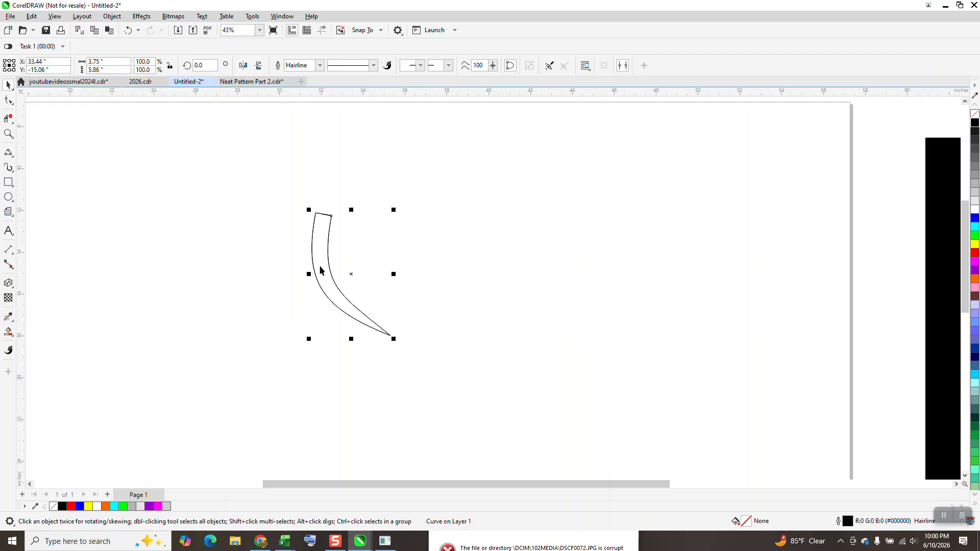
{"action": "left_click_drag", "start_coordinate": [353, 274], "coordinate": [502, 276]}
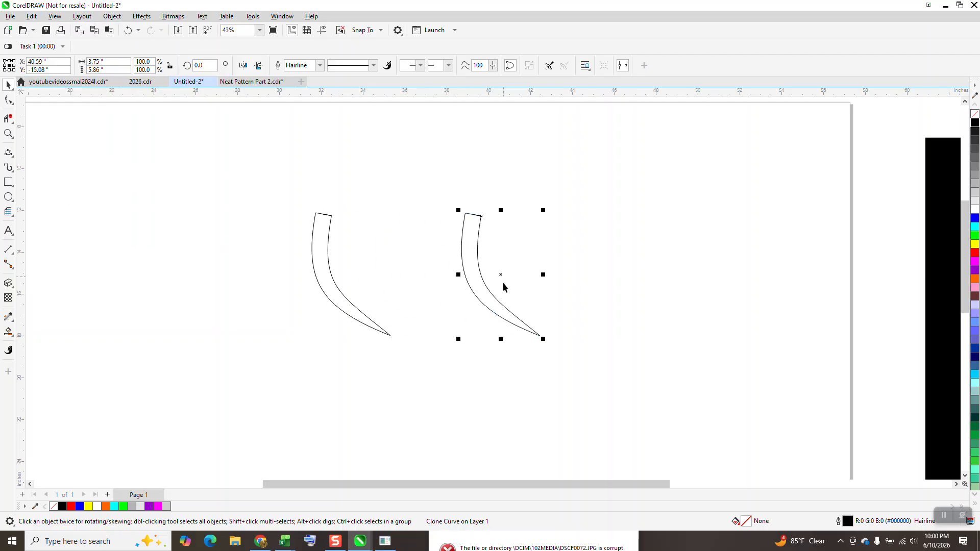
{"action": "left_click", "coordinate": [367, 319]}
{"action": "left_click_drag", "start_coordinate": [367, 318], "coordinate": [318, 321]}
{"action": "mouse_move", "coordinate": [473, 291]}
{"action": "left_mouse_down"}
{"action": "mouse_move", "coordinate": [457, 288]}
{"action": "mouse_move", "coordinate": [446, 250]}
{"action": "left_mouse_up"}
Step: Select all nodes of the original blade and reduce them with a curve smoothness of 20
{"action": "left_click", "coordinate": [272, 257]}
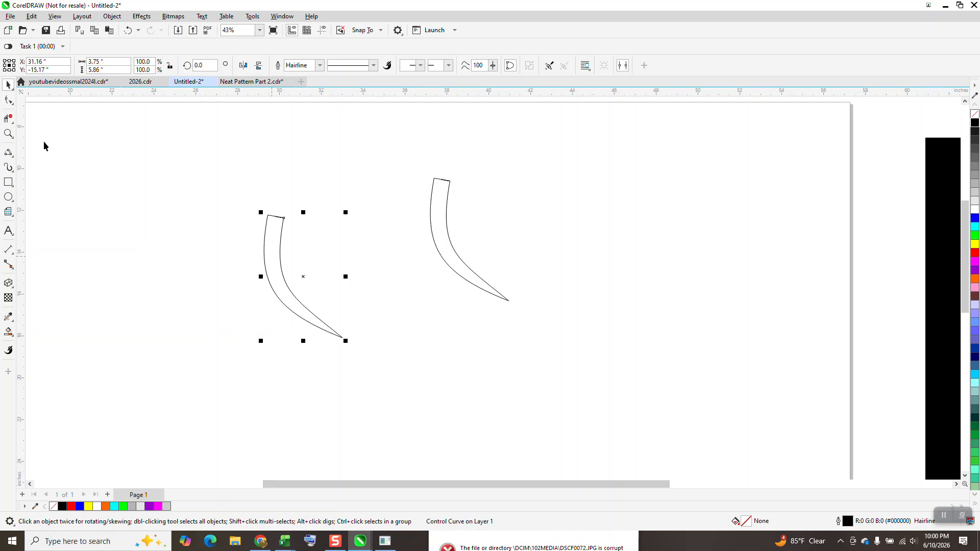
{"action": "left_click", "coordinate": [9, 100]}
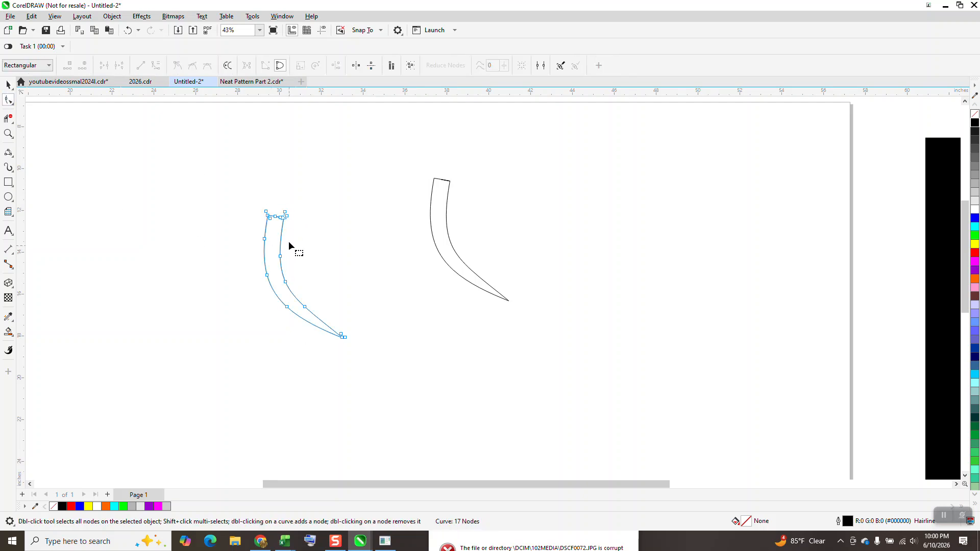
{"action": "left_click_drag", "start_coordinate": [312, 341], "coordinate": [391, 356]}
{"action": "type", "text": "2"}
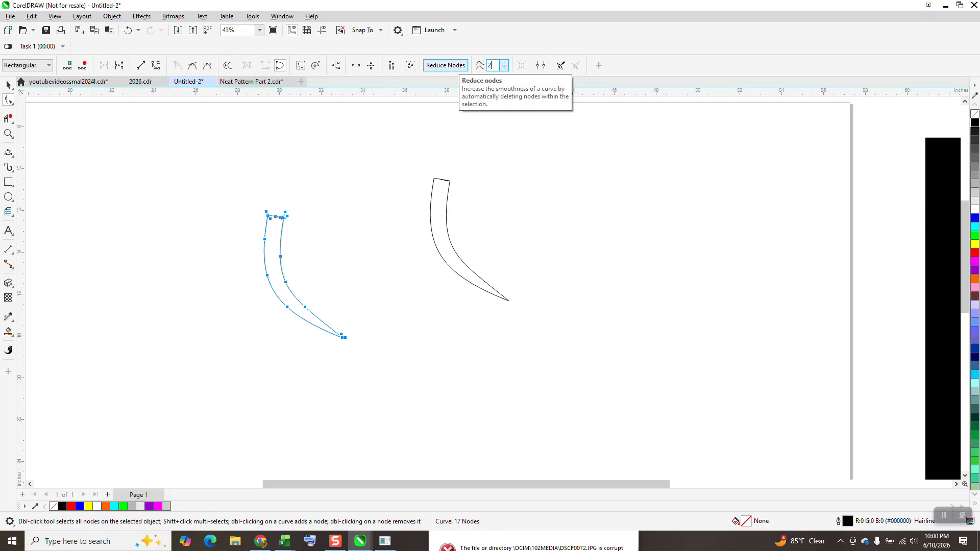
{"action": "type", "text": "0"}
{"action": "left_click", "coordinate": [455, 66]}
{"action": "left_click", "coordinate": [358, 204]}
Step: Delete the surplus nodes along the original blade's blunt upper edge and at its inner corner
{"action": "key", "text": "z"}
{"action": "left_click_drag", "start_coordinate": [247, 206], "coordinate": [387, 344]}
{"action": "left_click", "coordinate": [8, 100]}
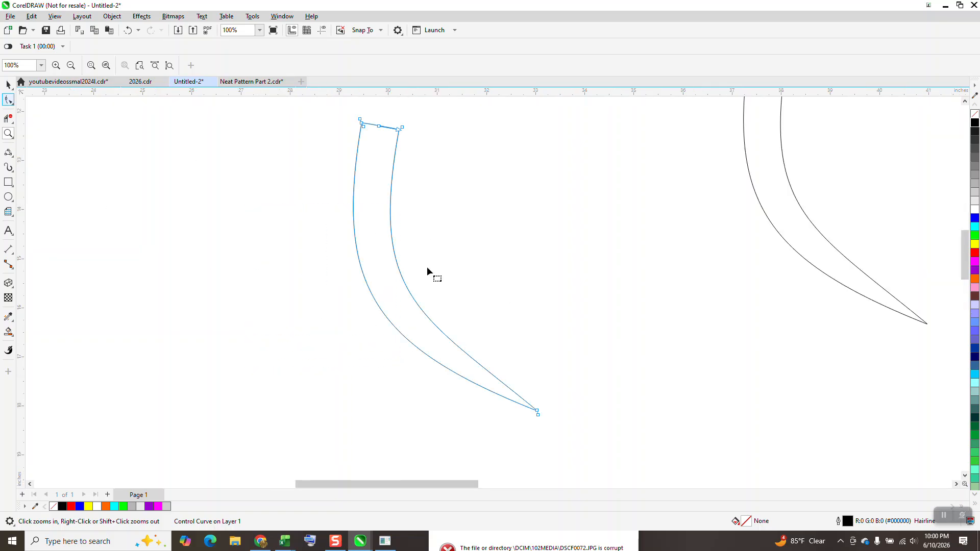
{"action": "left_click", "coordinate": [564, 415]}
{"action": "scroll", "coordinate": [357, 304], "scroll_direction": "down", "scroll_amount": 1}
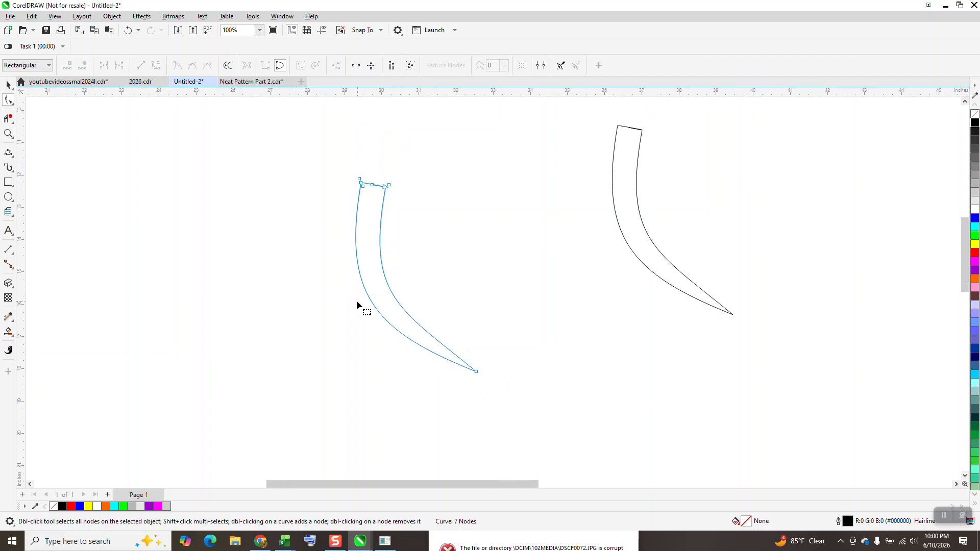
{"action": "left_click_drag", "start_coordinate": [373, 185], "coordinate": [373, 166]}
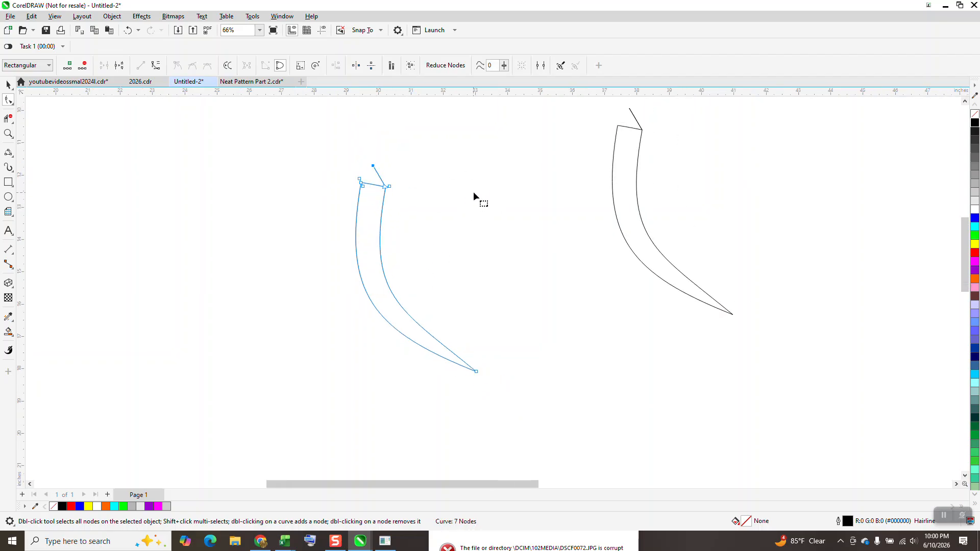
{"action": "key", "text": "Delete"}
{"action": "left_click", "coordinate": [386, 189]}
{"action": "key", "text": "Delete"}
Step: Delete the extra nodes at the original blade's outer upper corner and reshape the outer edge with that corner's handle
{"action": "left_click", "coordinate": [360, 183]}
{"action": "key", "text": "Delete"}
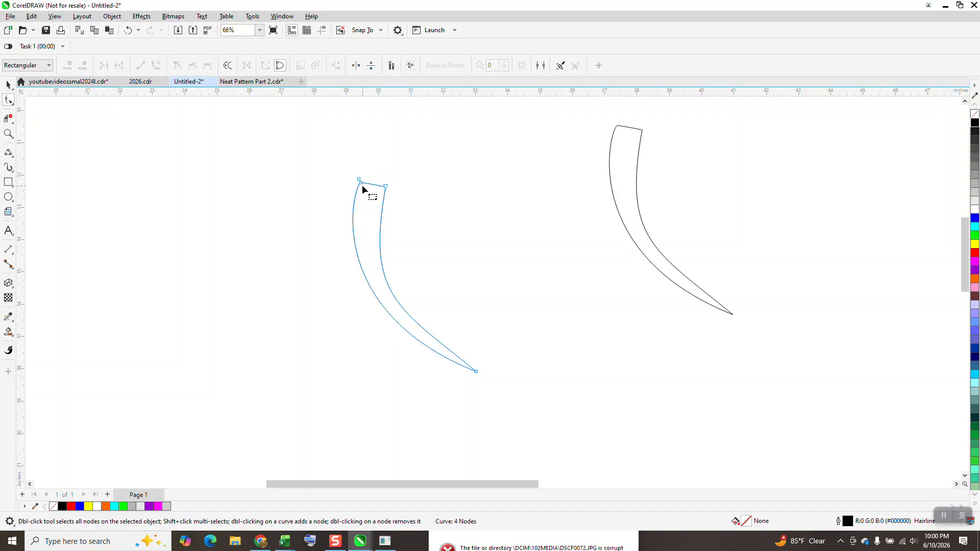
{"action": "key", "text": "Delete"}
{"action": "left_click", "coordinate": [362, 183]}
{"action": "left_click_drag", "start_coordinate": [356, 181], "coordinate": [357, 219]}
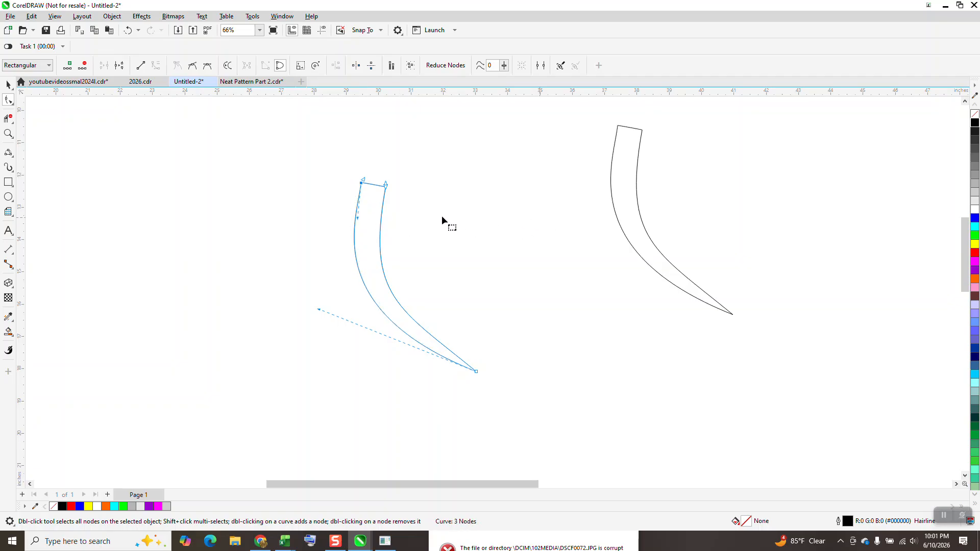
Step: Add a node midway along the original blade's upper edge, try raising it into a rounded tip, and undo the raise
{"action": "double_click", "coordinate": [375, 185]}
{"action": "left_click_drag", "start_coordinate": [374, 184], "coordinate": [375, 160]}
{"action": "scroll", "coordinate": [422, 184], "scroll_direction": "down", "scroll_amount": 2}
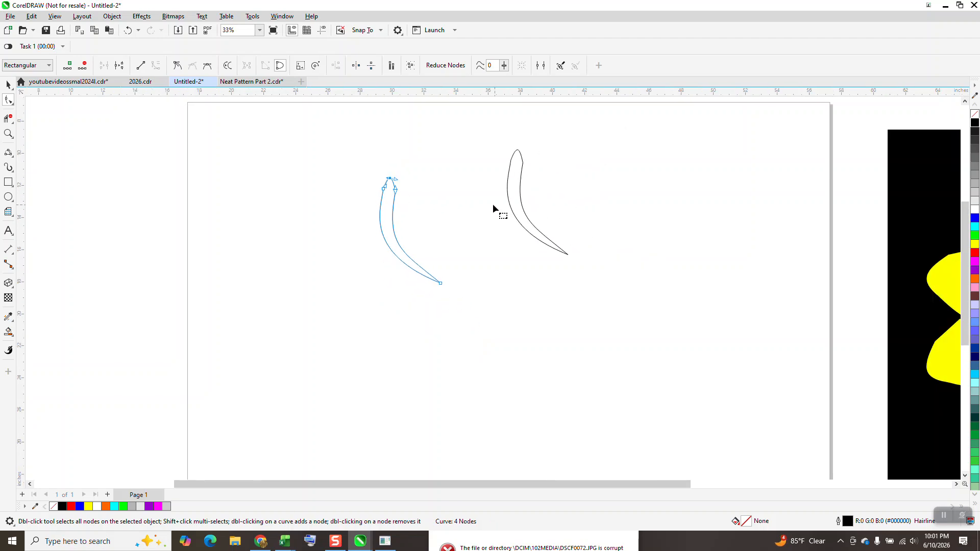
{"action": "left_click", "coordinate": [8, 85]}
{"action": "left_click", "coordinate": [128, 30]}
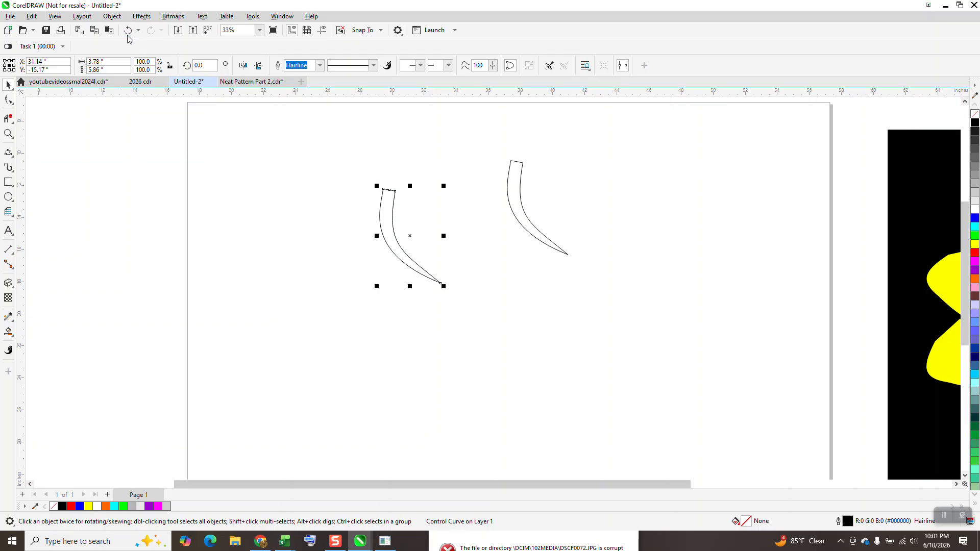
Step: Set the cloned blade's rotation centre at its pointed tip, create a copy rotated 22.5 degrees and repeat it around the tip
{"action": "left_click", "coordinate": [519, 208]}
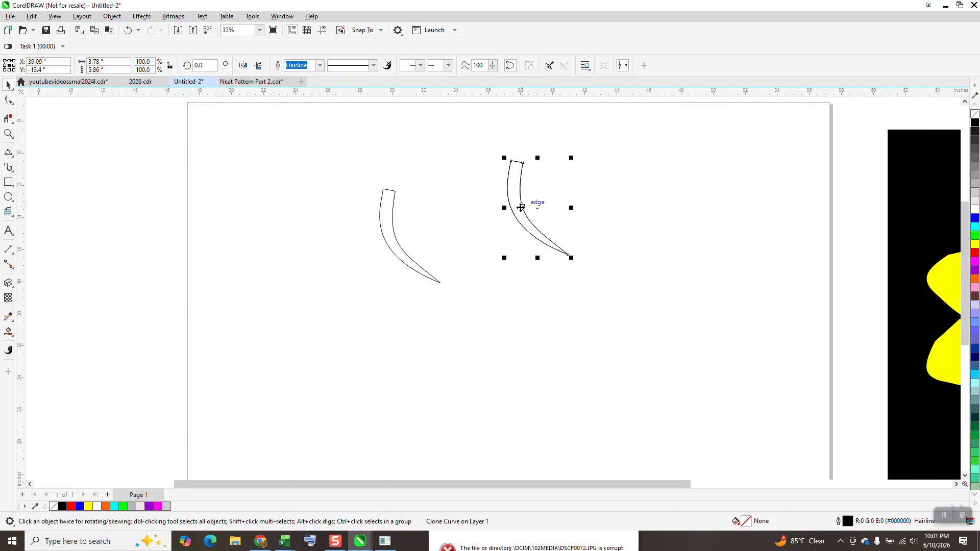
{"action": "left_click", "coordinate": [540, 216]}
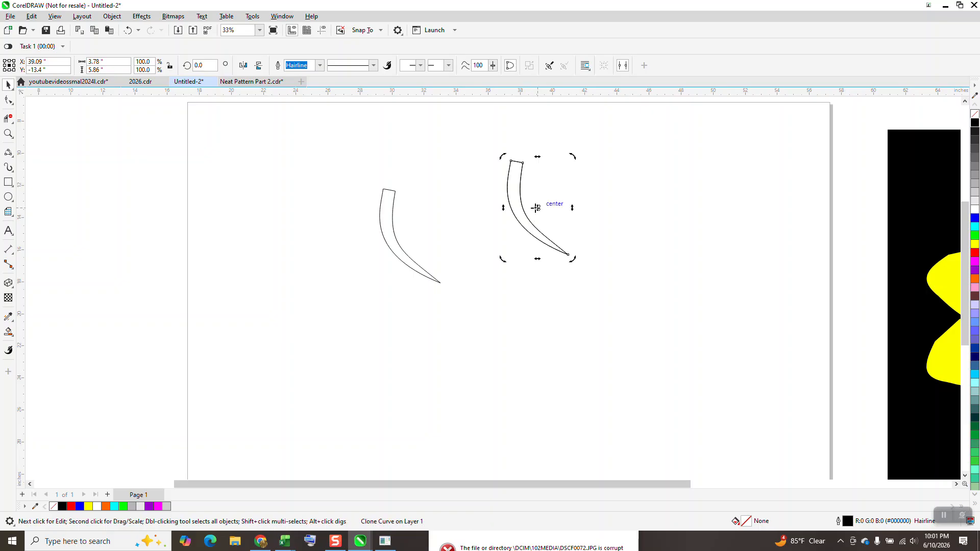
{"action": "left_click_drag", "start_coordinate": [537, 207], "coordinate": [568, 253]}
{"action": "left_click_drag", "start_coordinate": [574, 158], "coordinate": [537, 165]}
{"action": "double_click", "coordinate": [212, 67]}
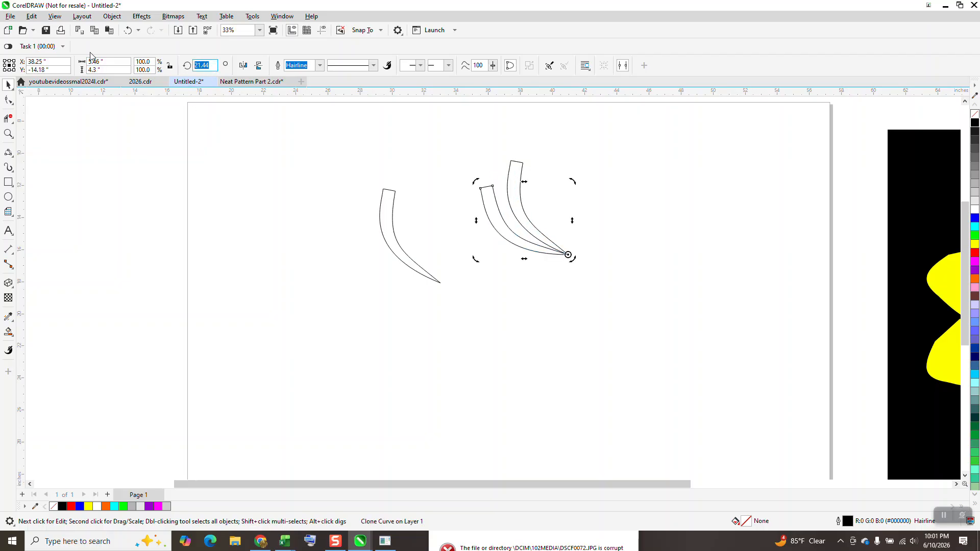
{"action": "type", "text": "22.5"}
{"action": "key", "text": "Return"}
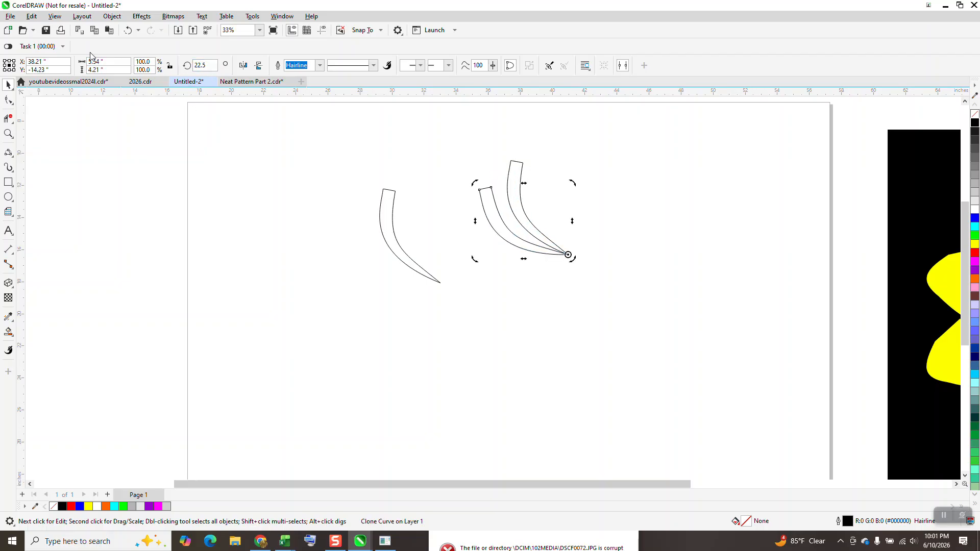
{"action": "key", "text": "ctrl+r"}
{"action": "key", "text": "ctrl+r"}
{"action": "key", "text": "ctrl+r"}
{"action": "key", "text": "ctrl+r"}
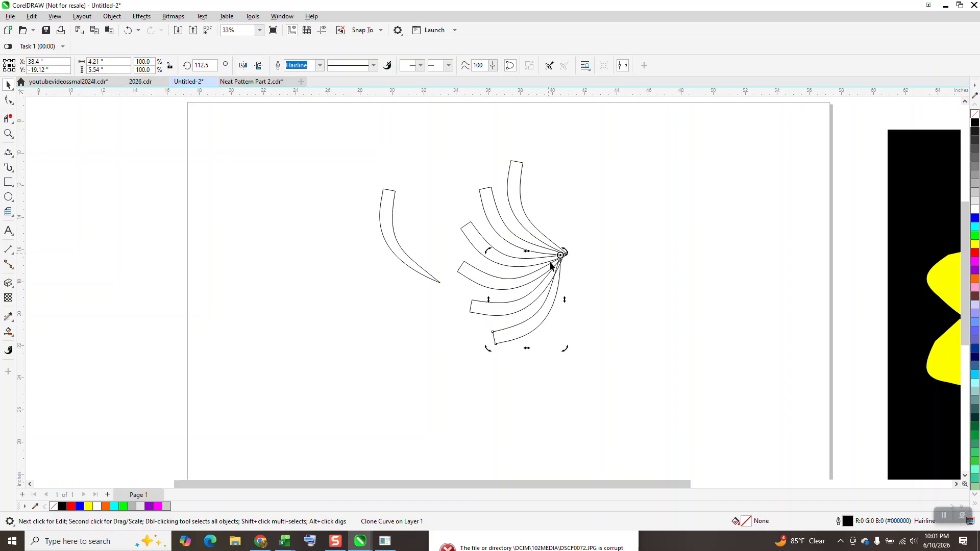
Step: Delete the five rotated copies, leaving only the original blade and its upright clone
{"action": "left_click", "coordinate": [567, 295]}
{"action": "left_click", "coordinate": [559, 288]}
{"action": "key", "text": "Delete"}
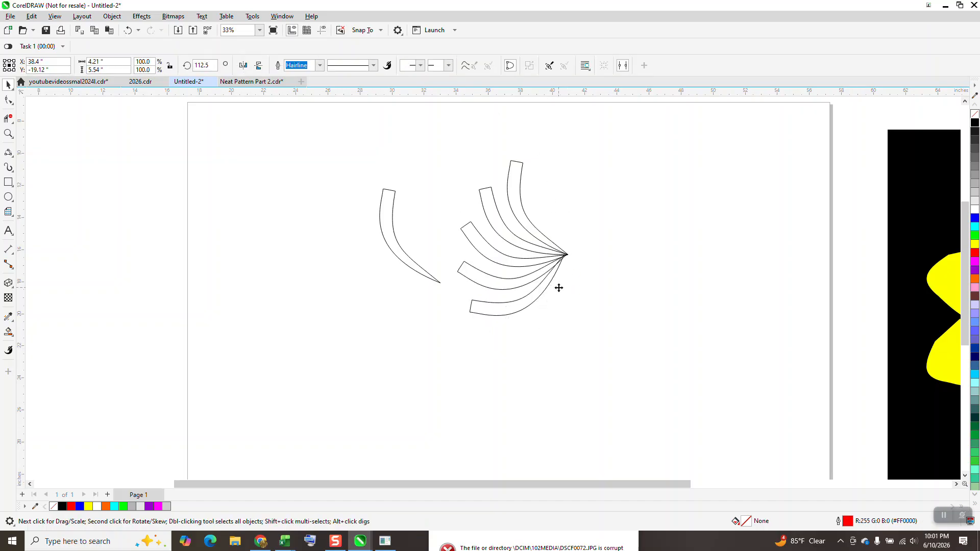
{"action": "left_click", "coordinate": [547, 287]}
{"action": "key", "text": "Delete"}
{"action": "left_click", "coordinate": [538, 274]}
{"action": "key", "text": "Delete"}
{"action": "left_click", "coordinate": [537, 263]}
{"action": "key", "text": "Delete"}
{"action": "left_click", "coordinate": [537, 252]}
{"action": "key", "text": "Delete"}
Step: Place the clone's rotation centre exactly on its pointed tip and create a copy rotated by 22.5 degrees
{"action": "left_click", "coordinate": [534, 242]}
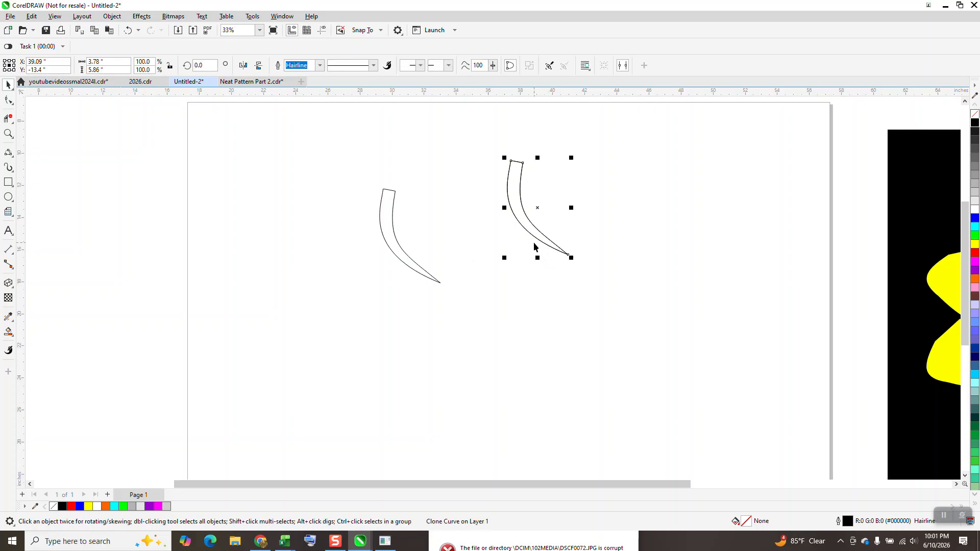
{"action": "left_click", "coordinate": [538, 209]}
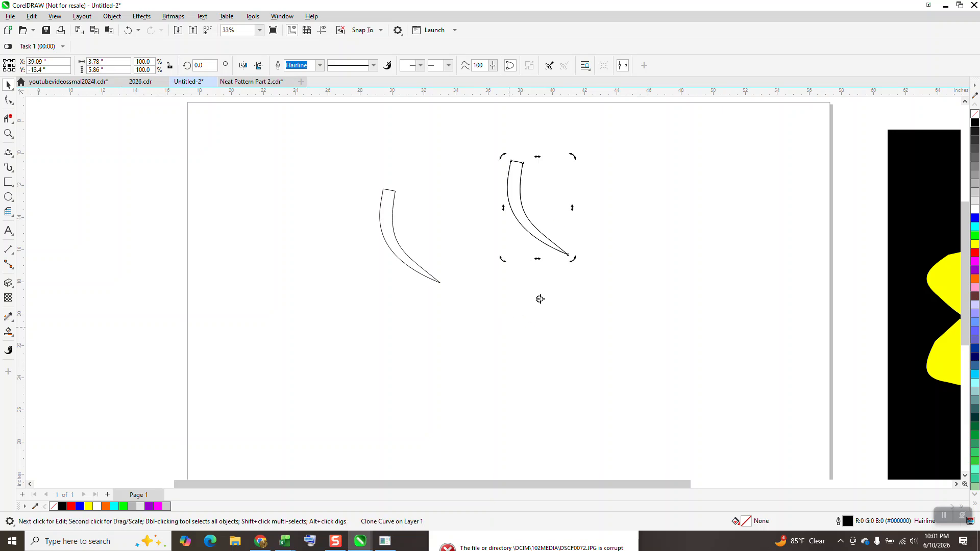
{"action": "left_click", "coordinate": [210, 63]}
{"action": "type", "text": "22"}
{"action": "type", "text": ".5"}
{"action": "key", "text": "Return"}
Step: Repeat the 22.5-degree rotated copy until the blades form a full circle around the tip
{"action": "key", "text": "ctrl+r"}
{"action": "key", "text": "ctrl+r"}
{"action": "key", "text": "ctrl+r"}
{"action": "key", "text": "ctrl+r"}
{"action": "key", "text": "ctrl+r"}
{"action": "key", "text": "ctrl+r"}
{"action": "key", "text": "ctrl+r"}
{"action": "key", "text": "ctrl+r"}
{"action": "key", "text": "ctrl+r"}
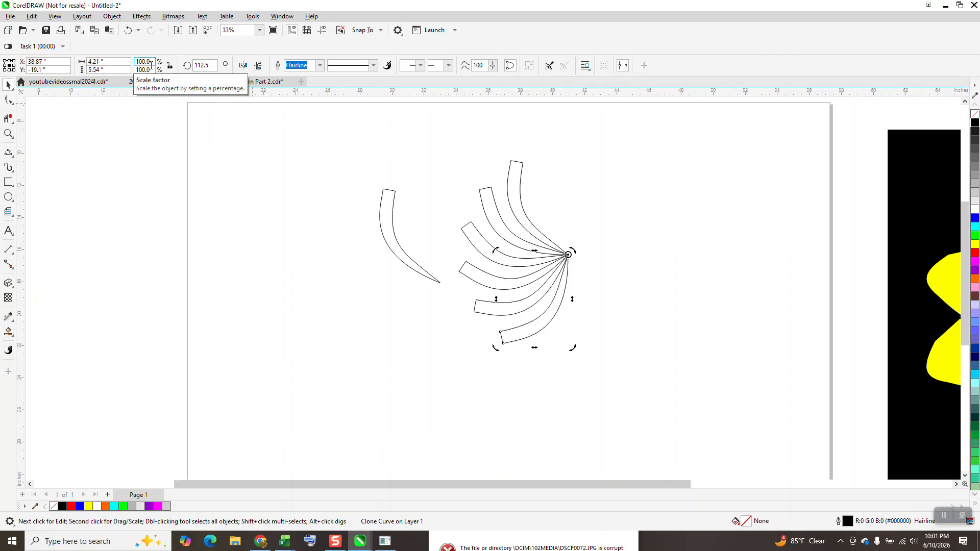
{"action": "key", "text": "ctrl+r"}
{"action": "key", "text": "ctrl+r"}
{"action": "key", "text": "ctrl+r"}
{"action": "key", "text": "ctrl+r"}
{"action": "key", "text": "ctrl+r"}
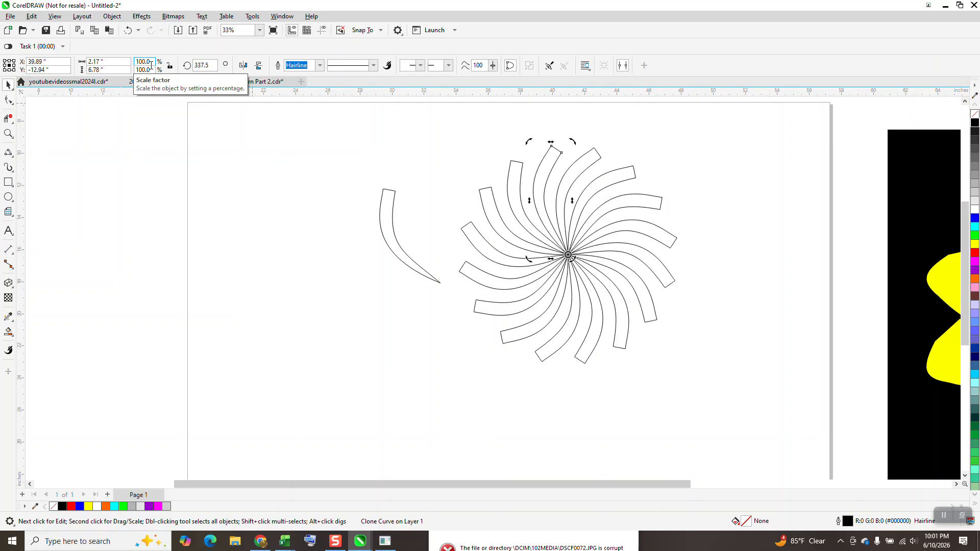
Step: Move the original blade farther from the ring and pull its blunt upper edge up into a rounded end
{"action": "left_click_drag", "start_coordinate": [399, 252], "coordinate": [327, 255]}
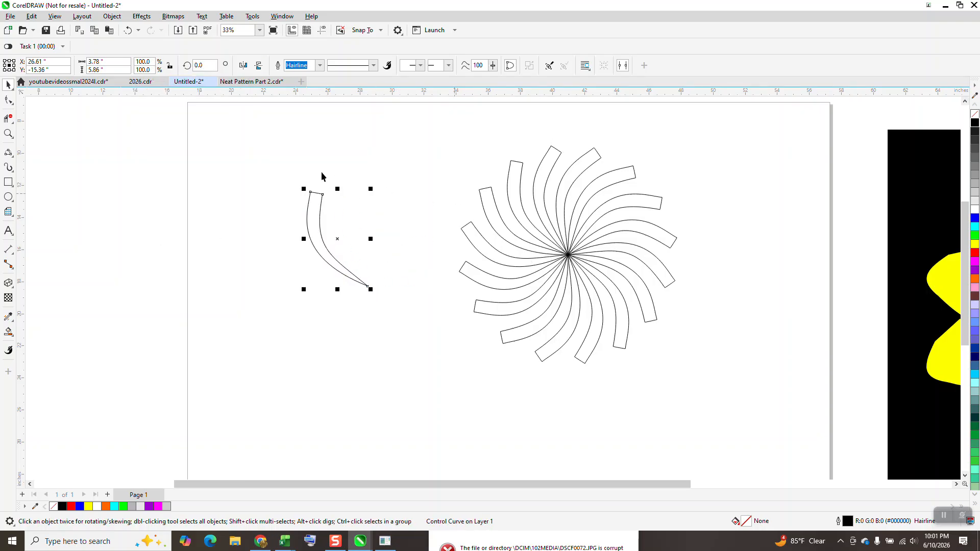
{"action": "left_click", "coordinate": [9, 134]}
{"action": "left_click_drag", "start_coordinate": [310, 132], "coordinate": [706, 383]}
{"action": "left_click", "coordinate": [8, 102]}
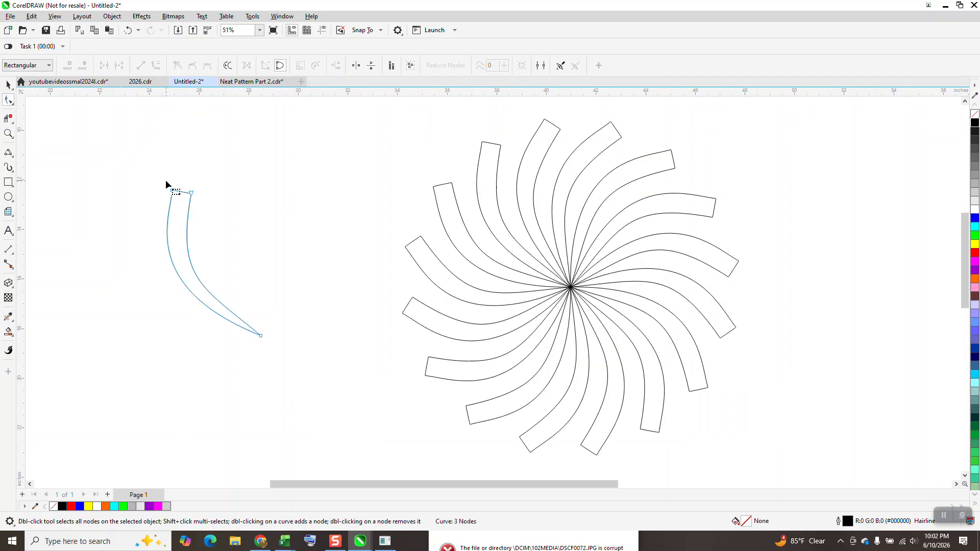
{"action": "left_click_drag", "start_coordinate": [212, 206], "coordinate": [211, 205]}
{"action": "right_click", "coordinate": [191, 195]}
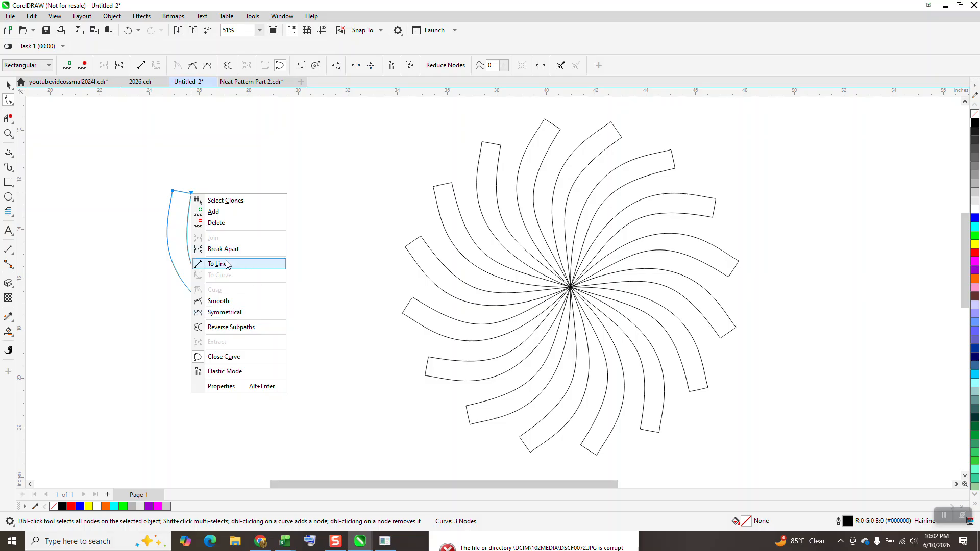
{"action": "left_click", "coordinate": [202, 121]}
{"action": "left_click", "coordinate": [191, 194]}
{"action": "left_click_drag", "start_coordinate": [174, 191], "coordinate": [188, 160]}
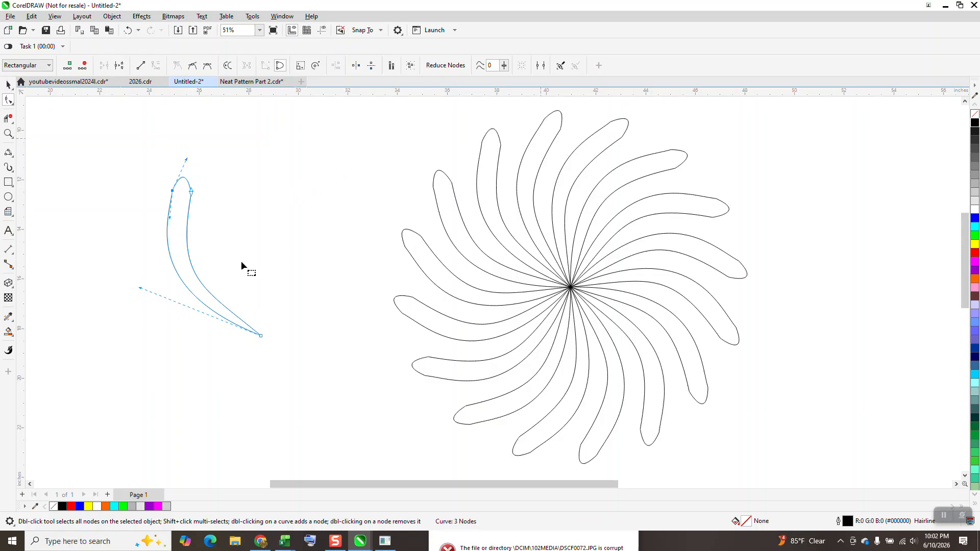
Step: Add a node on the original blade's inner edge just below the corner and pull the short segment outward into a spike
{"action": "double_click", "coordinate": [189, 210]}
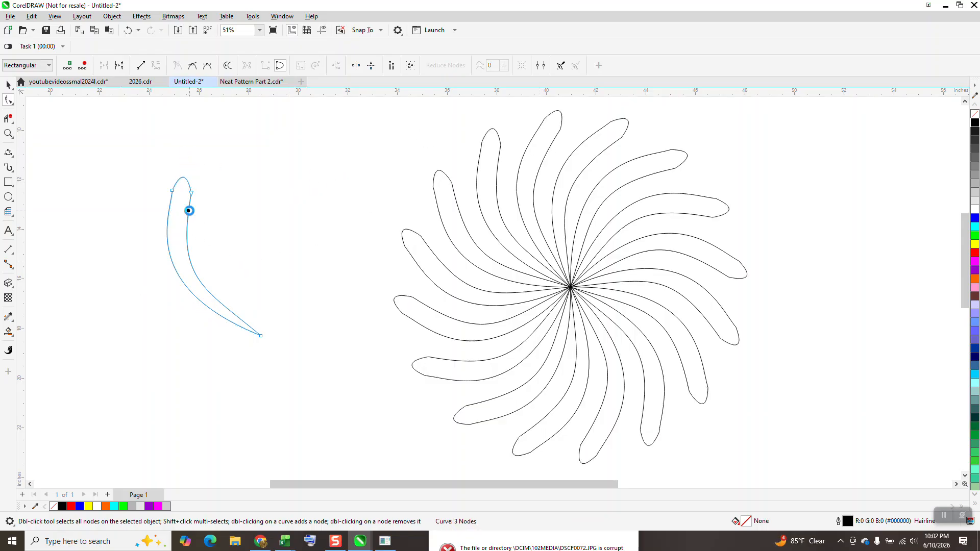
{"action": "mouse_move", "coordinate": [180, 280]}
{"action": "left_mouse_down"}
{"action": "mouse_move", "coordinate": [242, 275]}
{"action": "mouse_move", "coordinate": [180, 266]}
{"action": "left_mouse_up"}
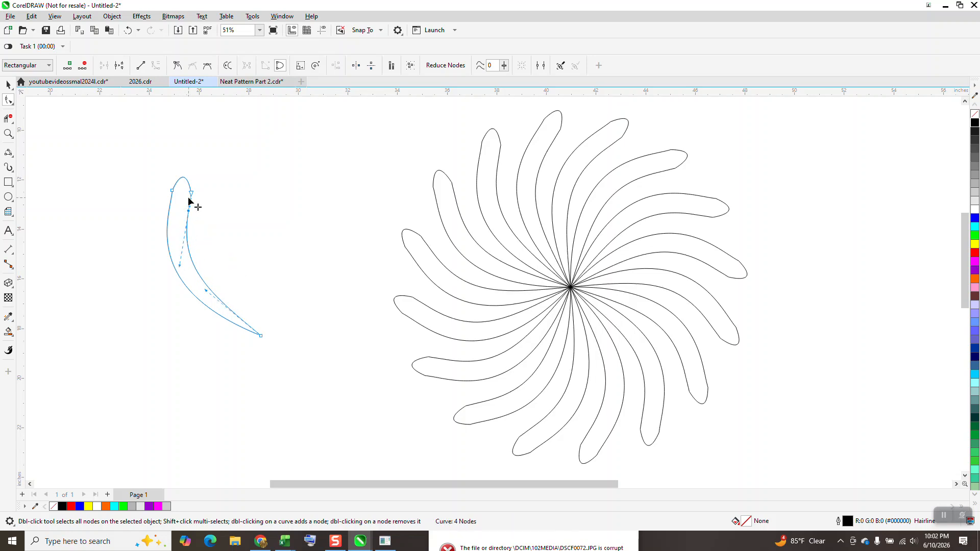
{"action": "left_click_drag", "start_coordinate": [190, 203], "coordinate": [245, 204]}
{"action": "left_click_drag", "start_coordinate": [244, 204], "coordinate": [240, 204]}
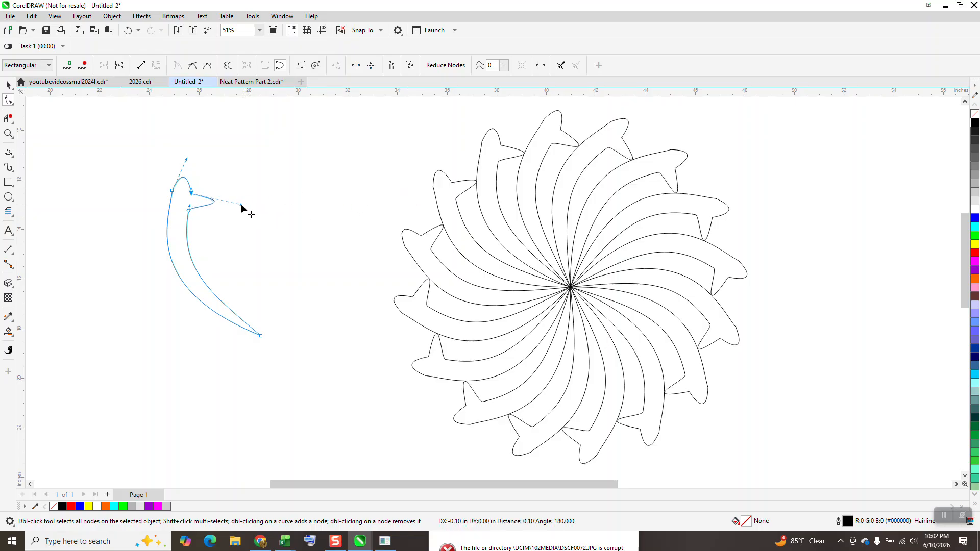
Step: Move the original blade's inner upper corner node up and outward and adjust its handles to form a two-lobed forked tip
{"action": "key", "text": "z"}
{"action": "left_click_drag", "start_coordinate": [147, 137], "coordinate": [722, 442]}
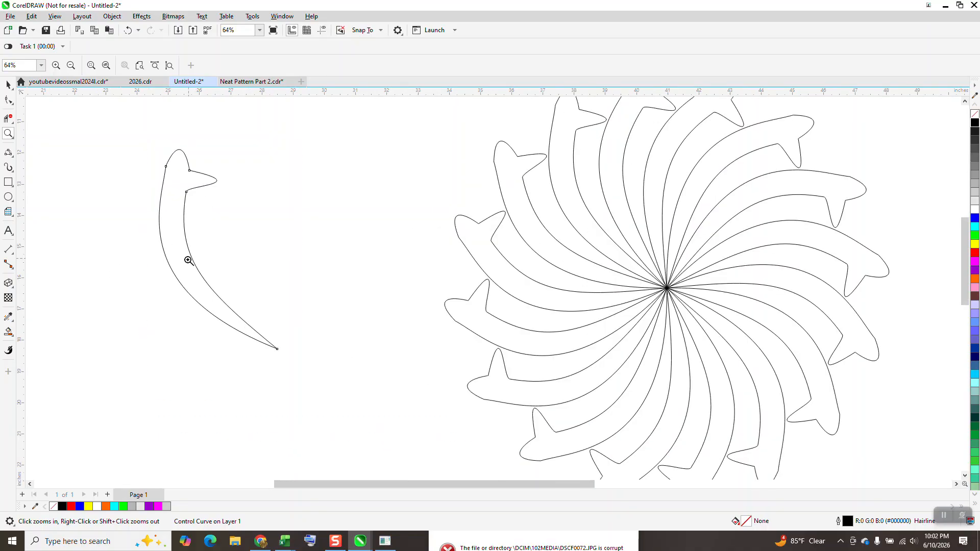
{"action": "right_click", "coordinate": [183, 257]}
{"action": "left_click", "coordinate": [8, 100]}
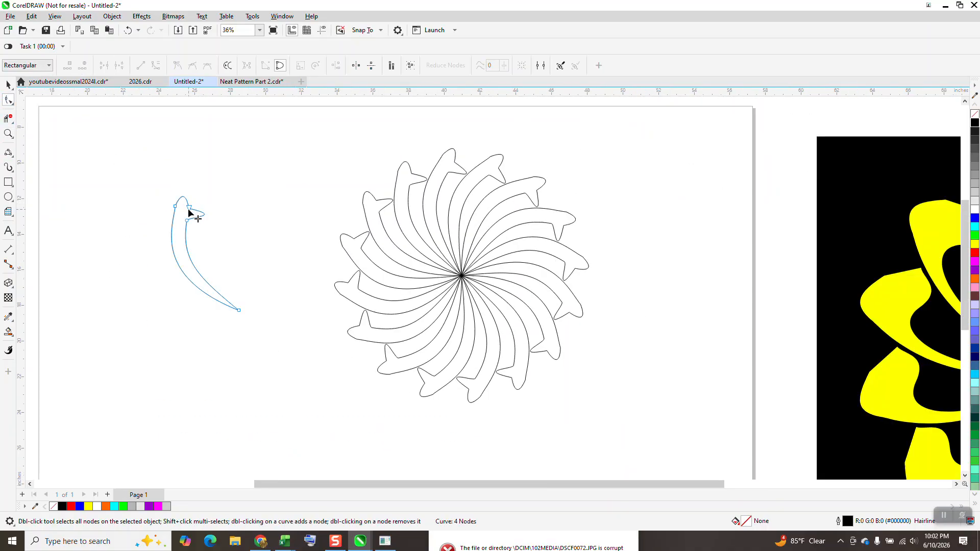
{"action": "left_click_drag", "start_coordinate": [188, 210], "coordinate": [203, 161]}
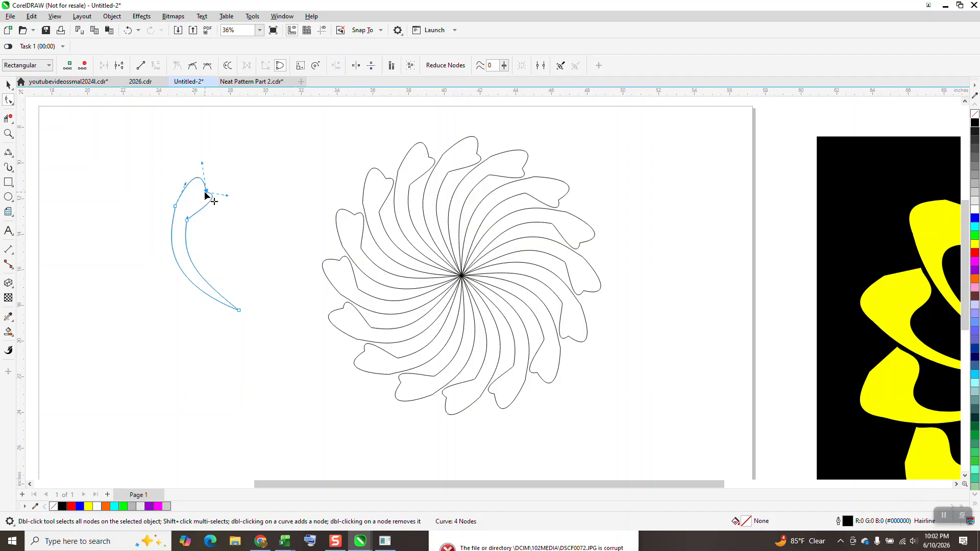
{"action": "left_click_drag", "start_coordinate": [205, 193], "coordinate": [241, 192]}
{"action": "left_click_drag", "start_coordinate": [196, 164], "coordinate": [210, 153]}
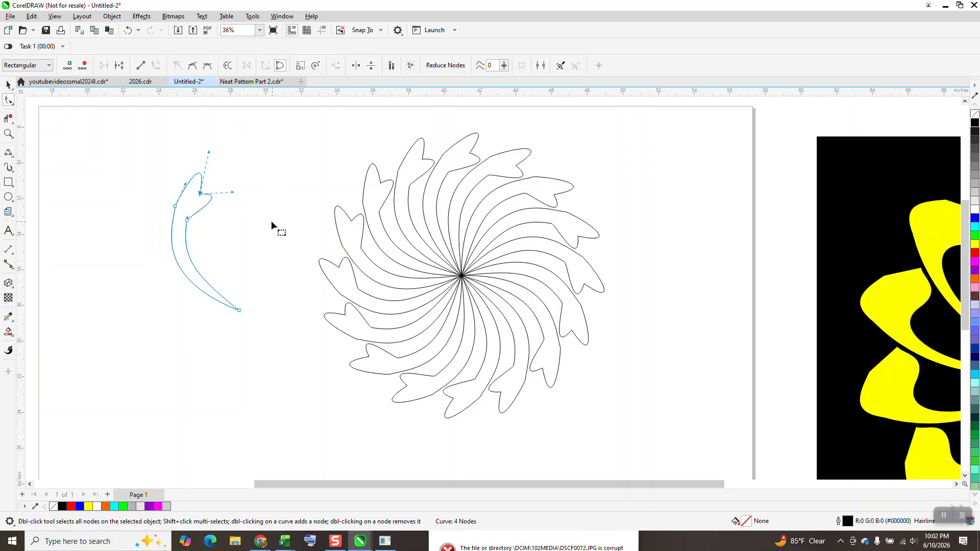
Step: Move the original blade closer to the ring of clones
{"action": "scroll", "coordinate": [274, 229], "scroll_direction": "down", "scroll_amount": 1}
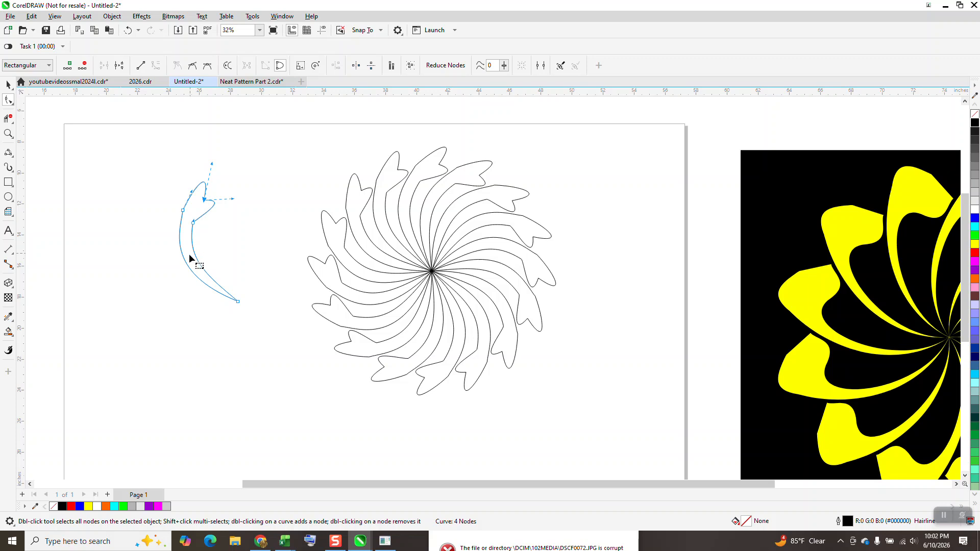
{"action": "left_click_drag", "start_coordinate": [145, 153], "coordinate": [511, 361]}
{"action": "left_click", "coordinate": [8, 134]}
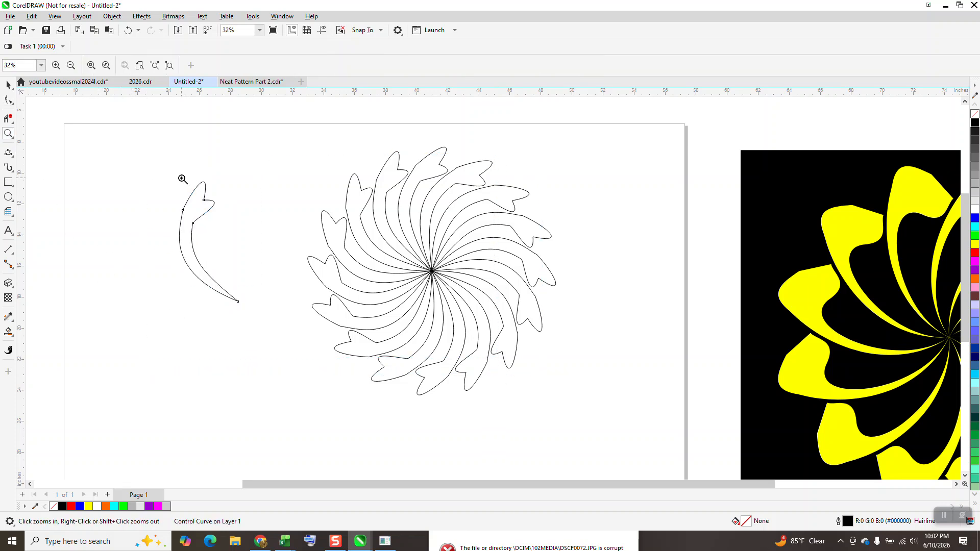
{"action": "left_click", "coordinate": [10, 85]}
{"action": "left_click_drag", "start_coordinate": [199, 222], "coordinate": [271, 228]}
Step: Add three nodes along the lower outer edge of the original blade and pull the middle one outward into a pointed bump
{"action": "left_click", "coordinate": [8, 134]}
{"action": "left_click_drag", "start_coordinate": [186, 152], "coordinate": [587, 389]}
{"action": "left_click", "coordinate": [9, 100]}
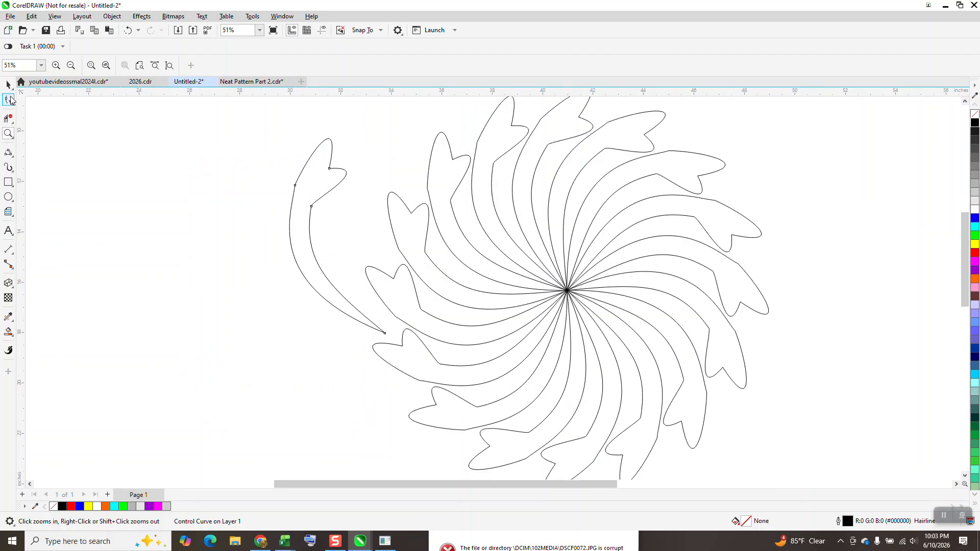
{"action": "double_click", "coordinate": [296, 260]}
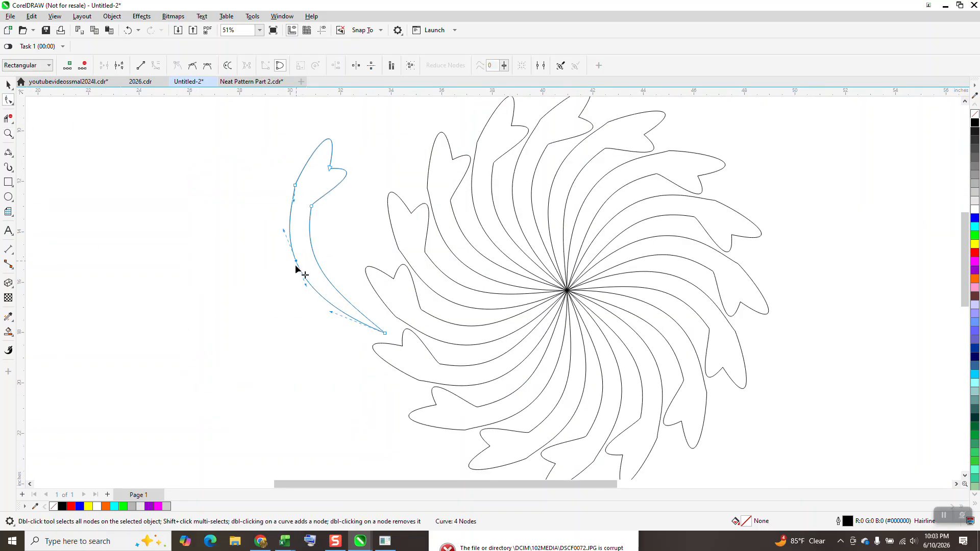
{"action": "double_click", "coordinate": [304, 279]}
{"action": "double_click", "coordinate": [315, 288]}
{"action": "left_click_drag", "start_coordinate": [300, 282], "coordinate": [290, 288]}
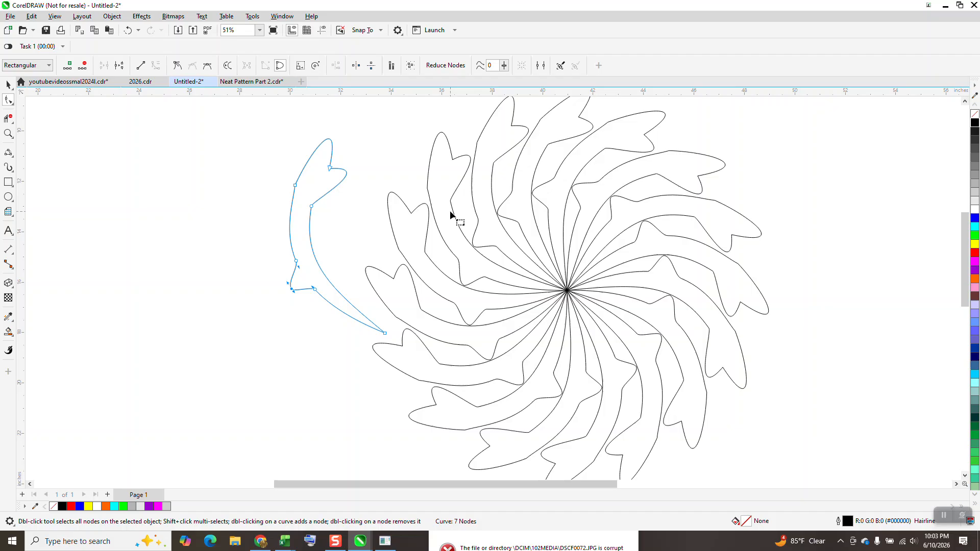
Step: Add three nodes along the original blade's inner edge below the fork and pull the middle one outward into a small spur
{"action": "double_click", "coordinate": [309, 232]}
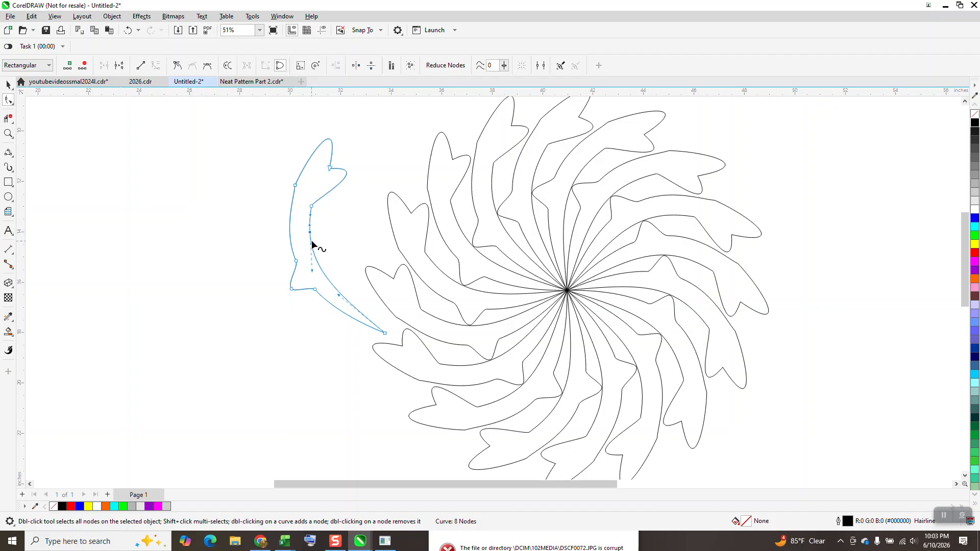
{"action": "double_click", "coordinate": [313, 251]}
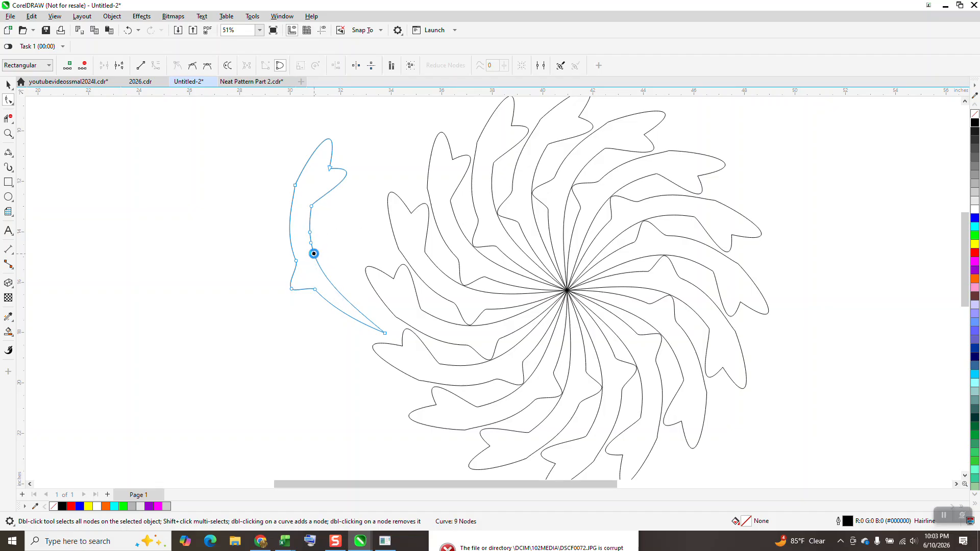
{"action": "left_click_drag", "start_coordinate": [310, 247], "coordinate": [326, 239]}
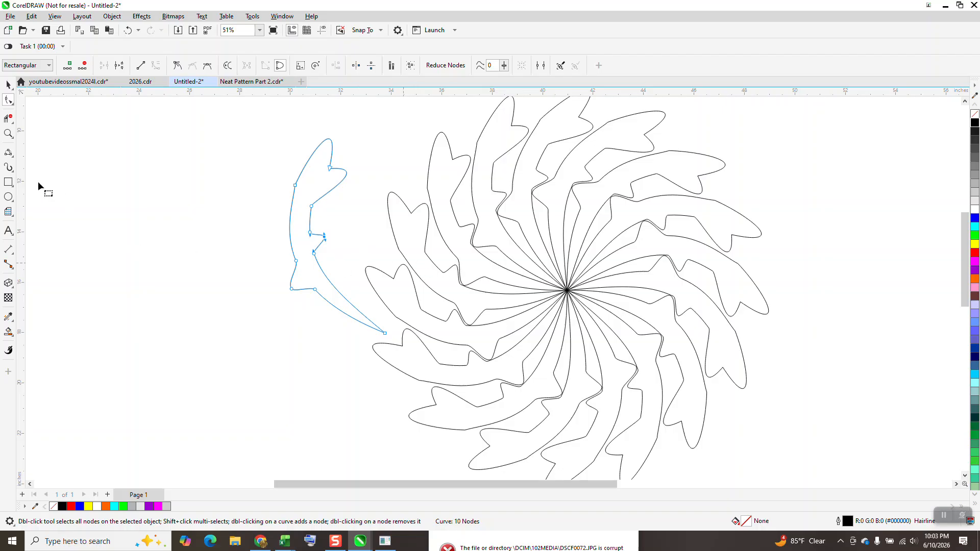
Step: Inspect the reshaped clones up close and move the original blade clear of the ring
{"action": "left_click", "coordinate": [8, 133]}
{"action": "left_click_drag", "start_coordinate": [410, 216], "coordinate": [540, 306]}
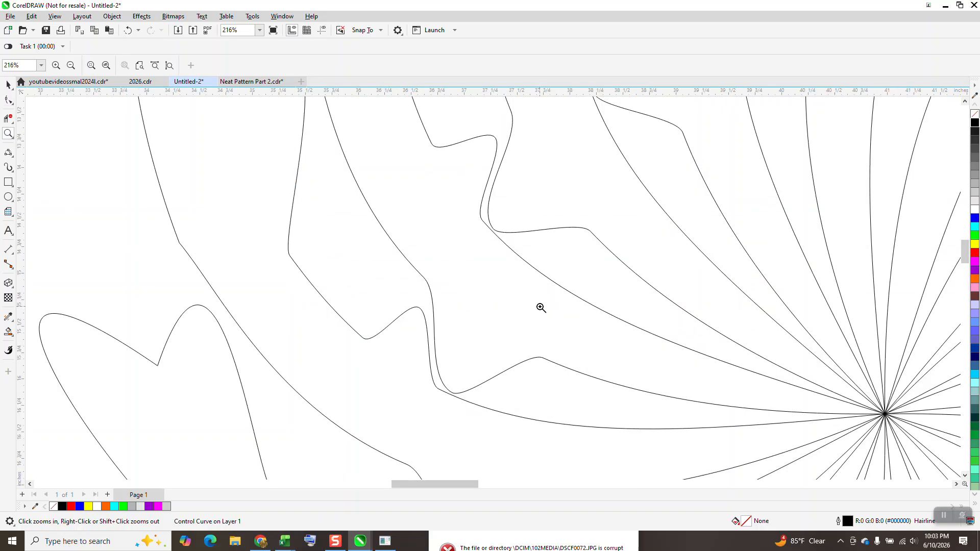
{"action": "scroll", "coordinate": [541, 307], "scroll_direction": "down", "scroll_amount": 6}
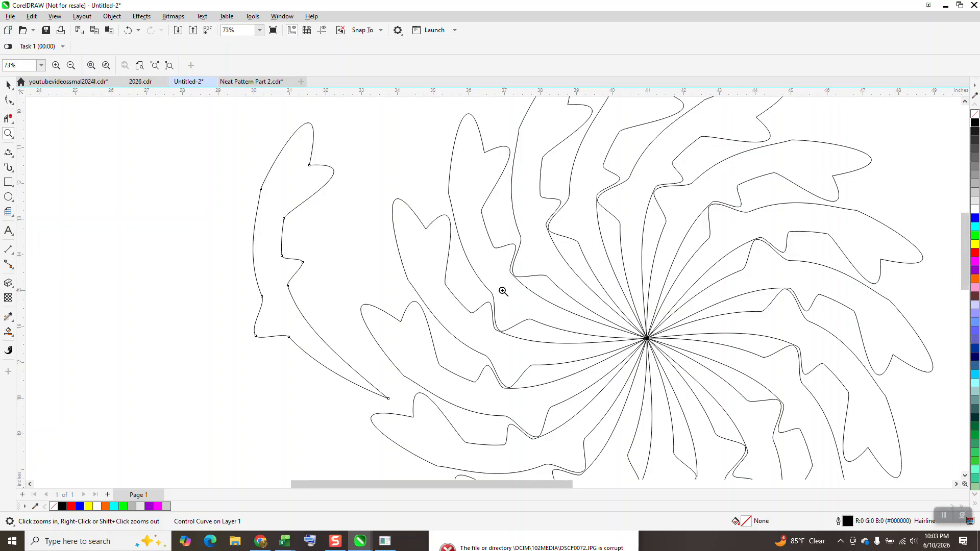
{"action": "left_click", "coordinate": [8, 84]}
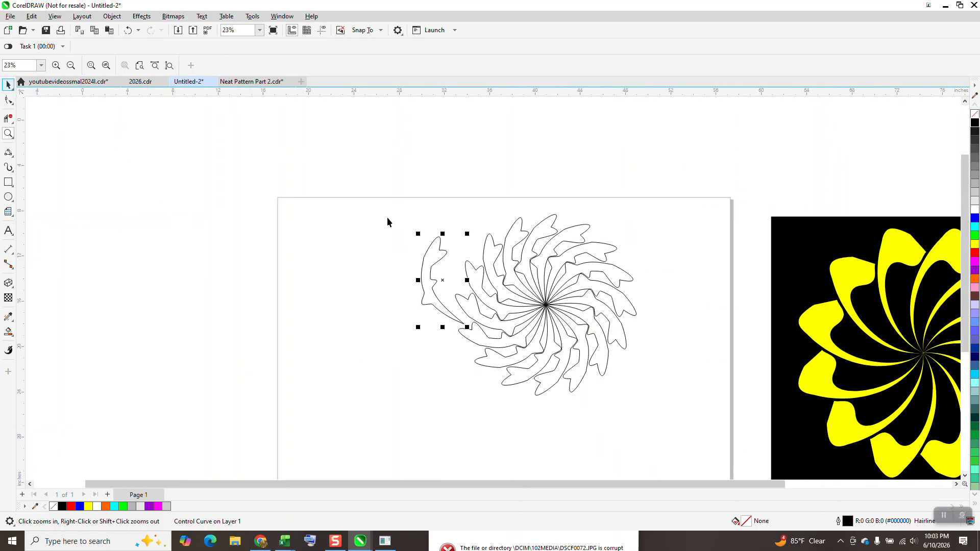
{"action": "left_click_drag", "start_coordinate": [443, 280], "coordinate": [392, 268]}
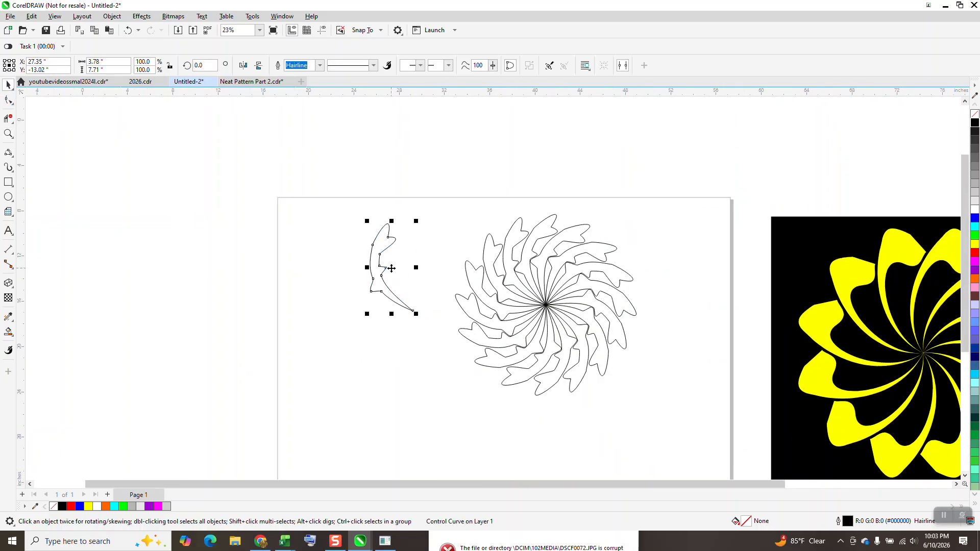
Step: Try deleting the original blade and undo the deletion
{"action": "key", "text": "Delete"}
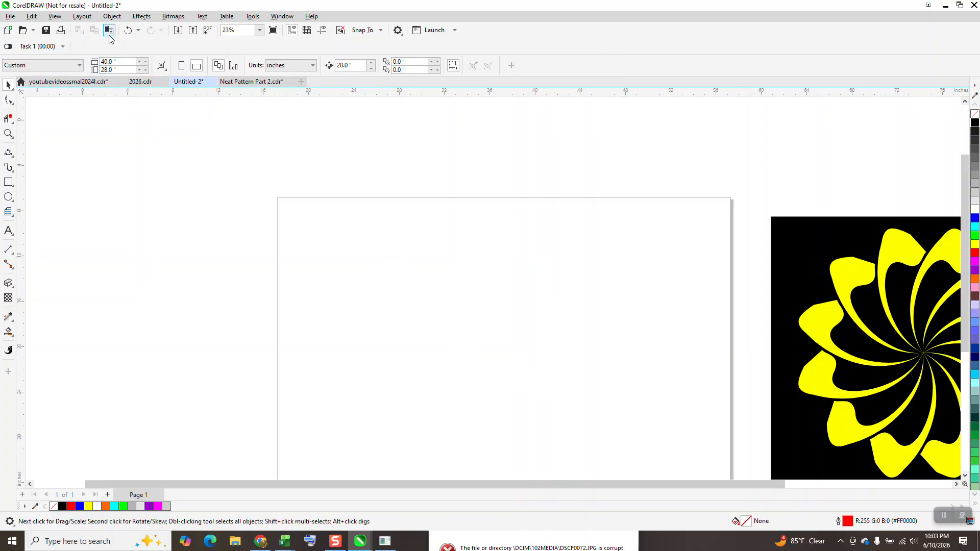
{"action": "left_click", "coordinate": [127, 30]}
Step: Break apart the original blade and its ring of clones to unlink them, and delete the separate original blade
{"action": "left_click_drag", "start_coordinate": [681, 430], "coordinate": [681, 428]}
{"action": "left_click", "coordinate": [112, 17]}
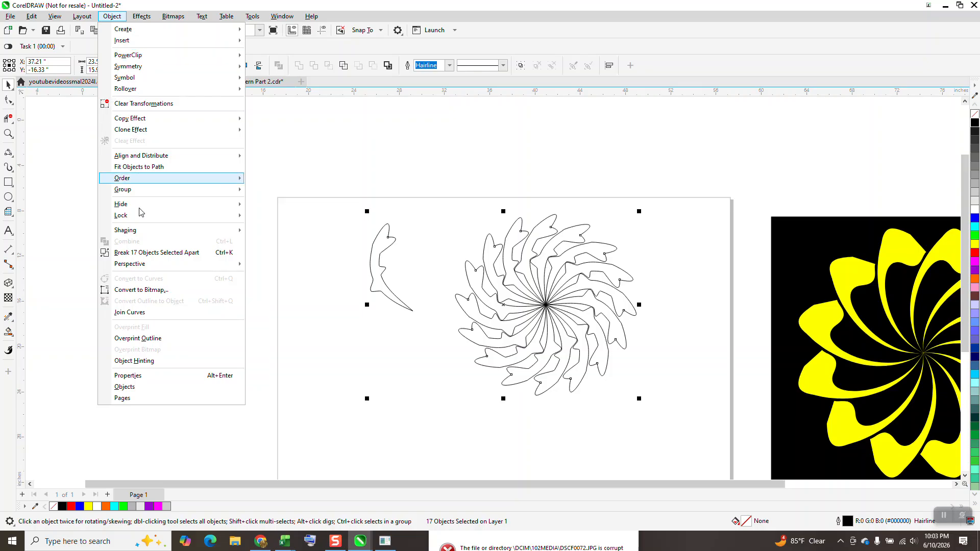
{"action": "left_click", "coordinate": [166, 253]}
{"action": "left_click", "coordinate": [378, 248]}
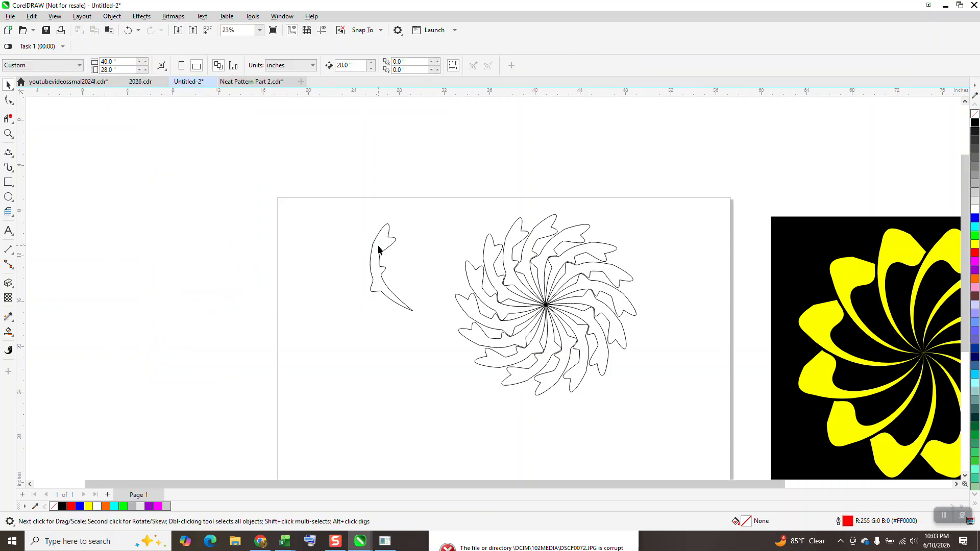
{"action": "left_click", "coordinate": [384, 248]}
{"action": "key", "text": "Delete"}
Step: Fill all the blades in the ring with yellow and remove their outlines
{"action": "left_click_drag", "start_coordinate": [426, 181], "coordinate": [725, 431]}
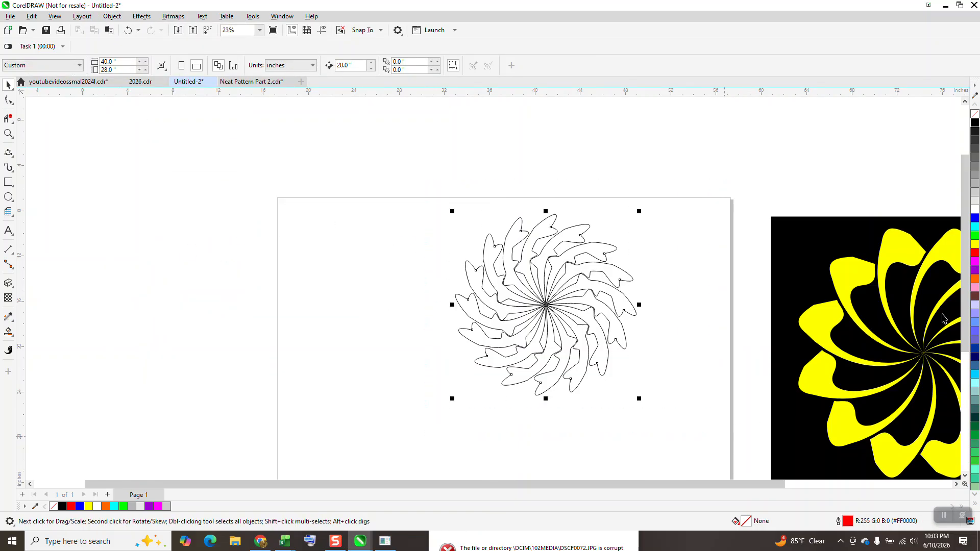
{"action": "left_click", "coordinate": [975, 244]}
{"action": "right_click", "coordinate": [975, 113]}
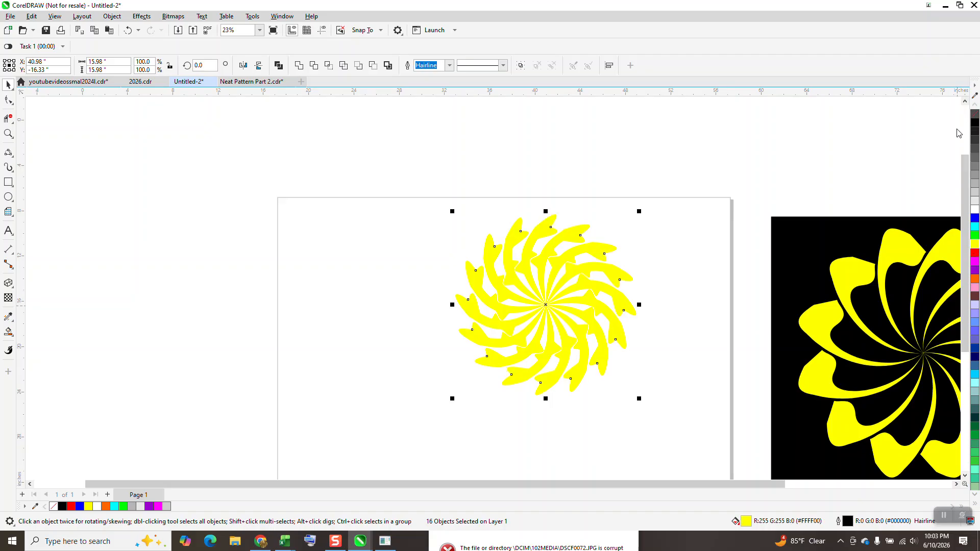
Step: Move the black background rectangle from the reference flower to behind the yellow ring and inspect the pattern up close
{"action": "left_click_drag", "start_coordinate": [804, 247], "coordinate": [449, 230]}
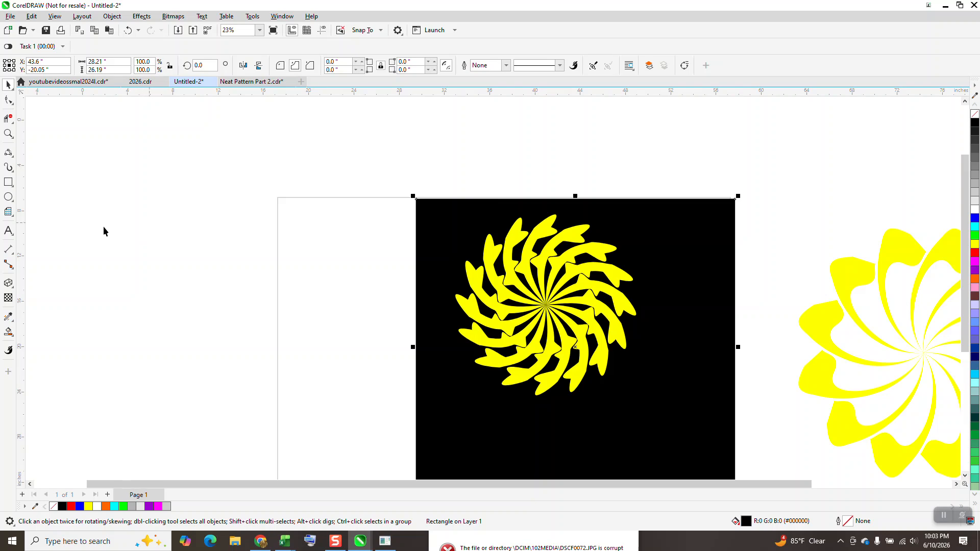
{"action": "left_click", "coordinate": [8, 134]}
{"action": "left_click_drag", "start_coordinate": [430, 201], "coordinate": [663, 386]}
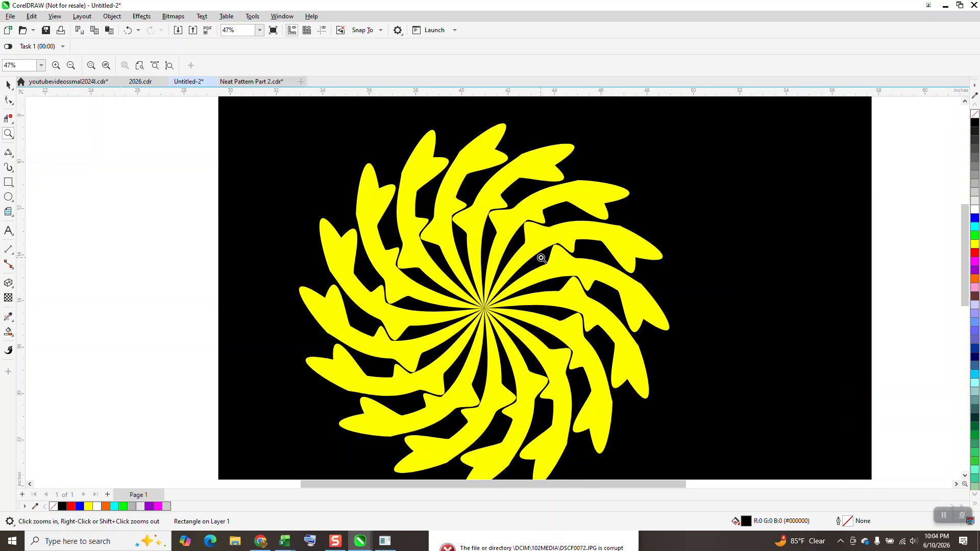
{"action": "scroll", "coordinate": [543, 254], "scroll_direction": "down", "scroll_amount": 2}
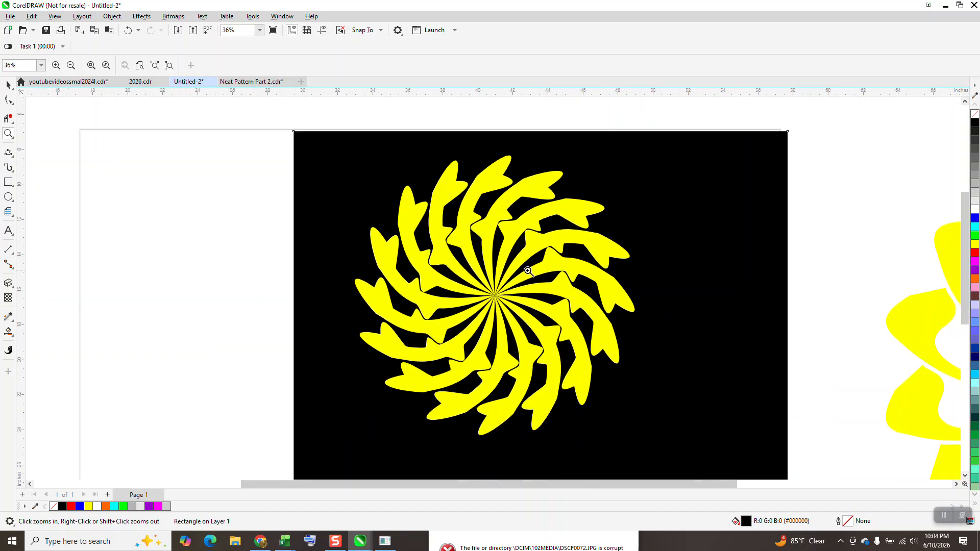
{"action": "scroll", "coordinate": [495, 277], "scroll_direction": "down", "scroll_amount": 1}
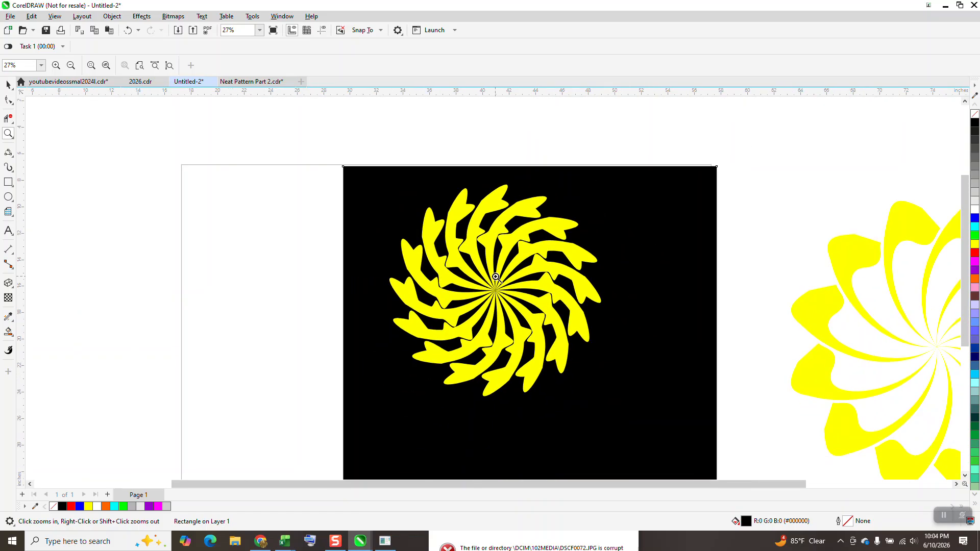